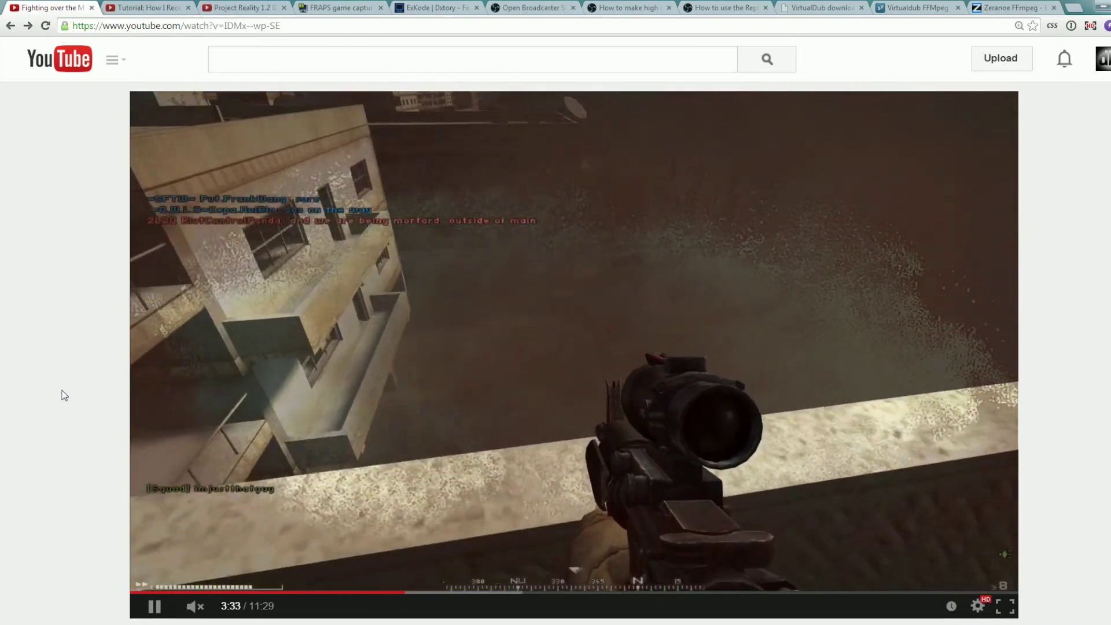
View the Fraps, Dxtory and OBS pages, highlighting 'live streaming' and 'File output to MP4'.
{"action": "key", "text": "ctrl+4"}
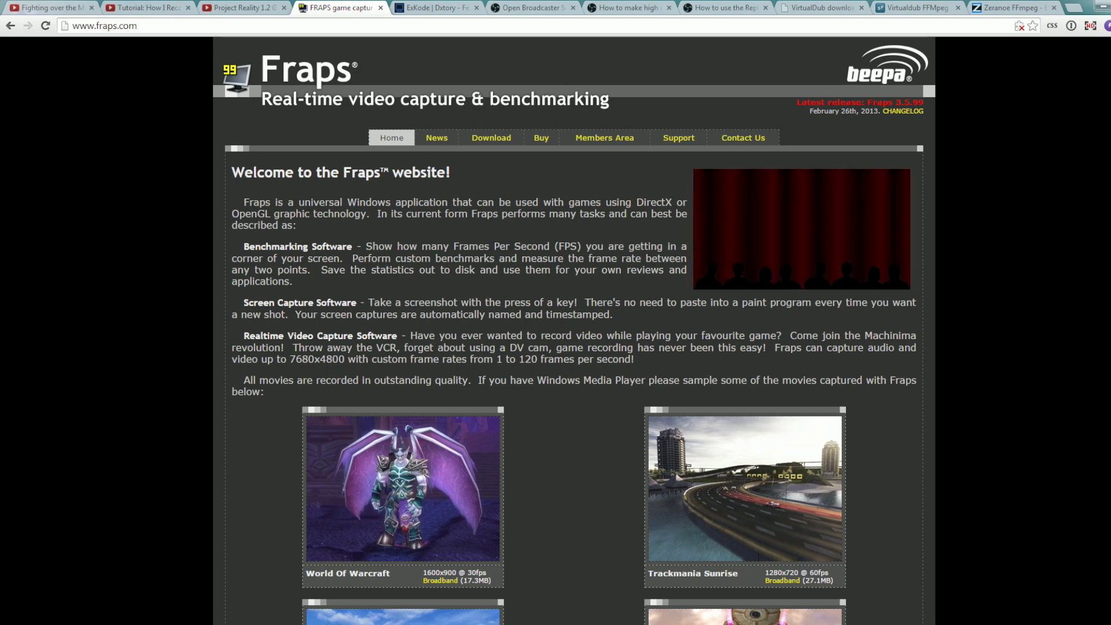
{"action": "left_click", "coordinate": [455, 5]}
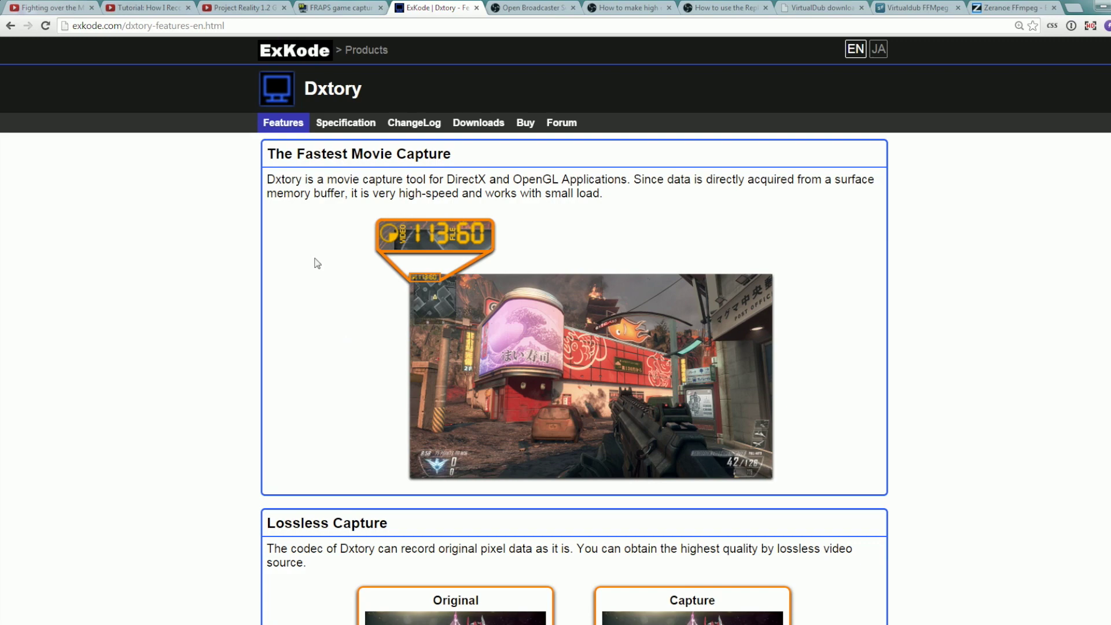
{"action": "left_click", "coordinate": [543, 11]}
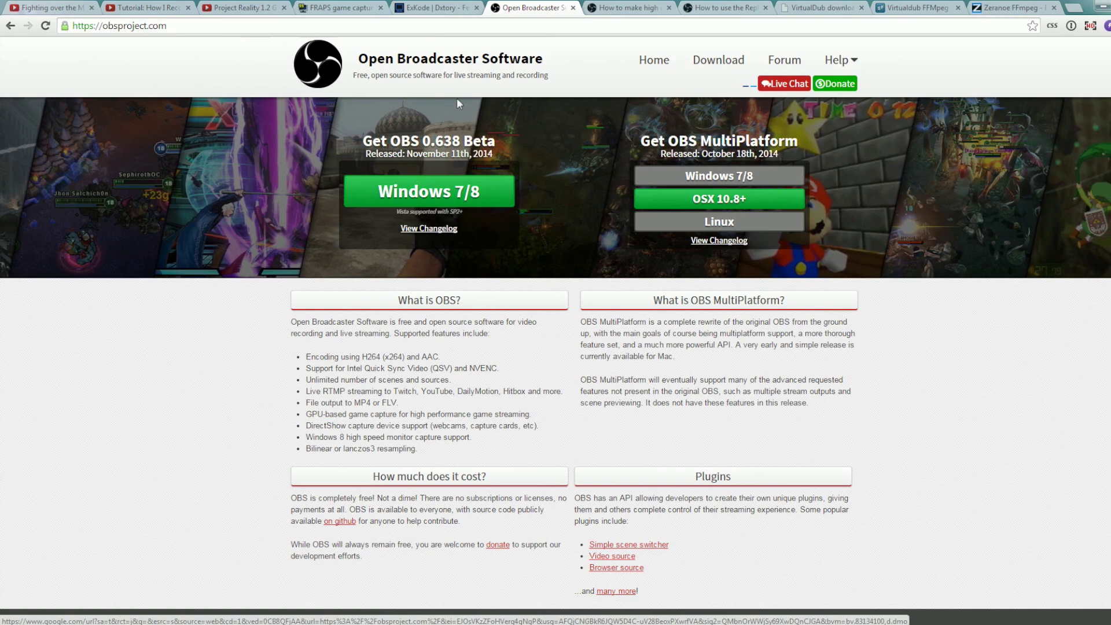
{"action": "left_click_drag", "start_coordinate": [453, 75], "coordinate": [500, 75]}
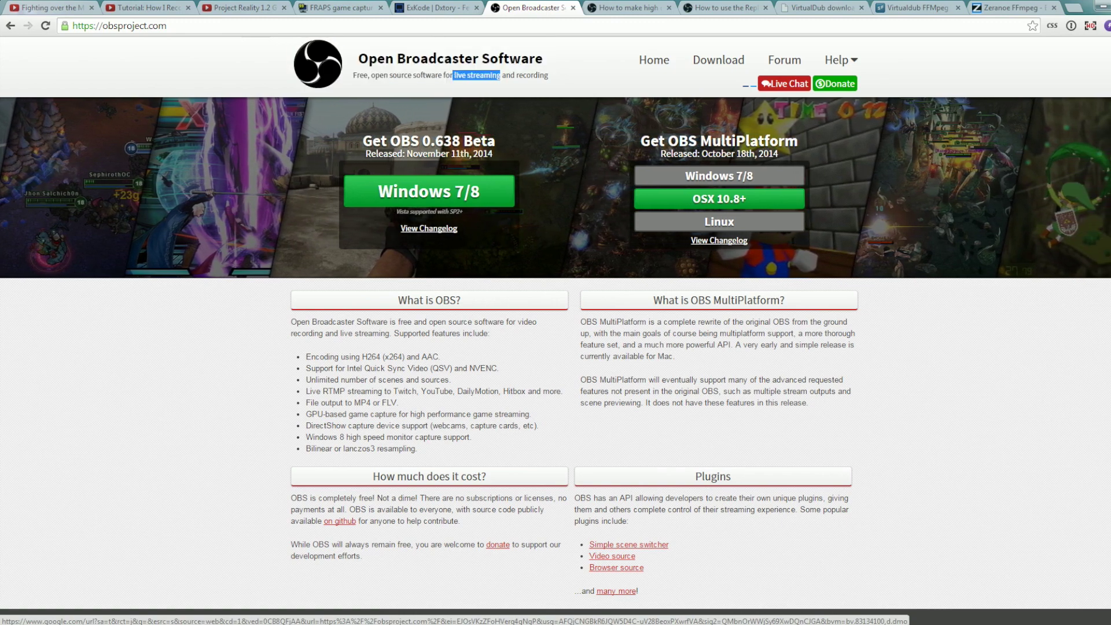
{"action": "left_click_drag", "start_coordinate": [306, 402], "coordinate": [371, 402]}
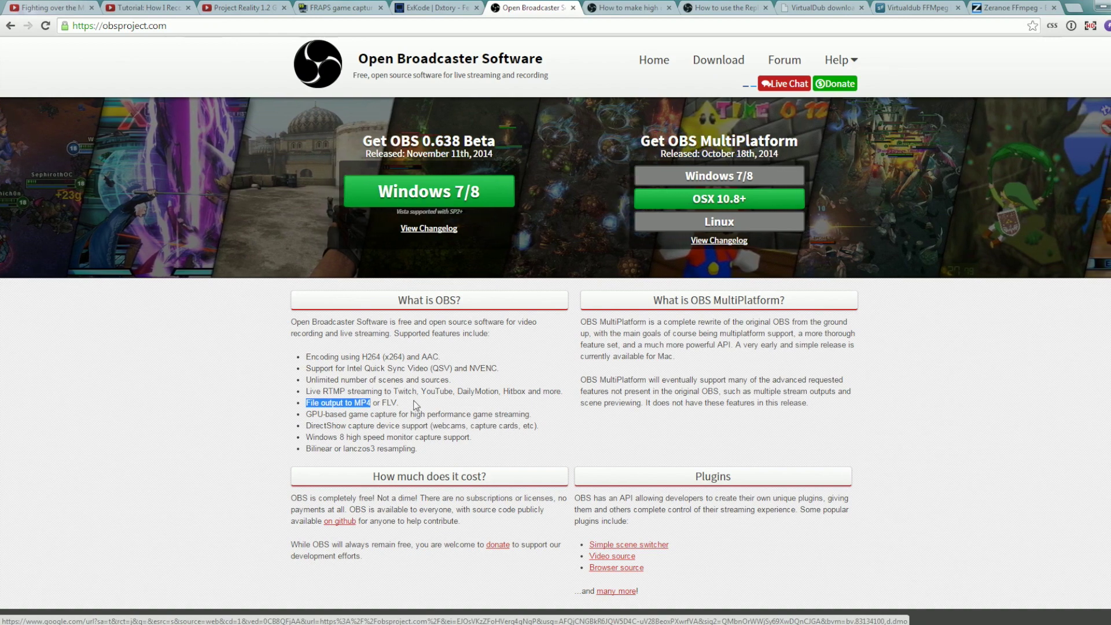
{"action": "left_click", "coordinate": [461, 401]}
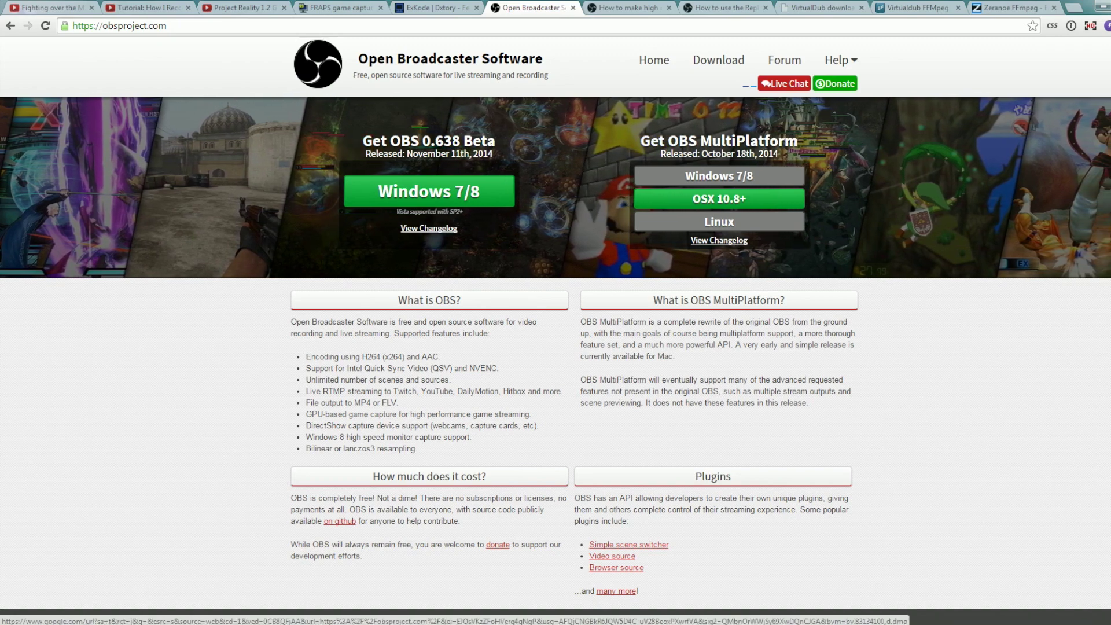
Show the OBS high quality local recordings guide and highlight part of its title.
{"action": "left_click", "coordinate": [663, 5]}
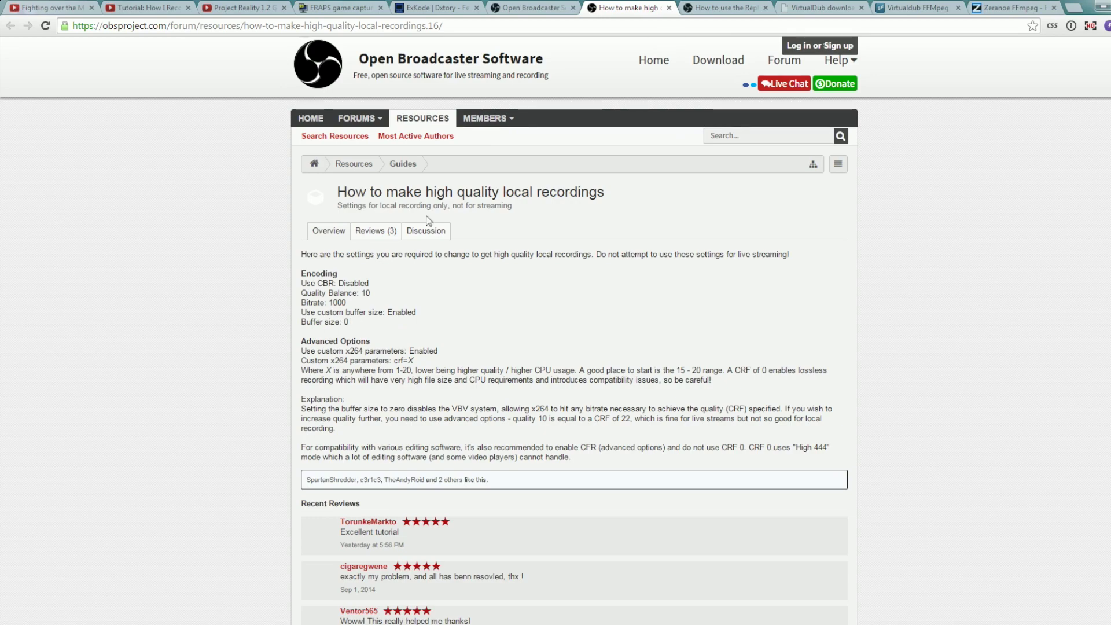
{"action": "left_click_drag", "start_coordinate": [434, 191], "coordinate": [549, 192]}
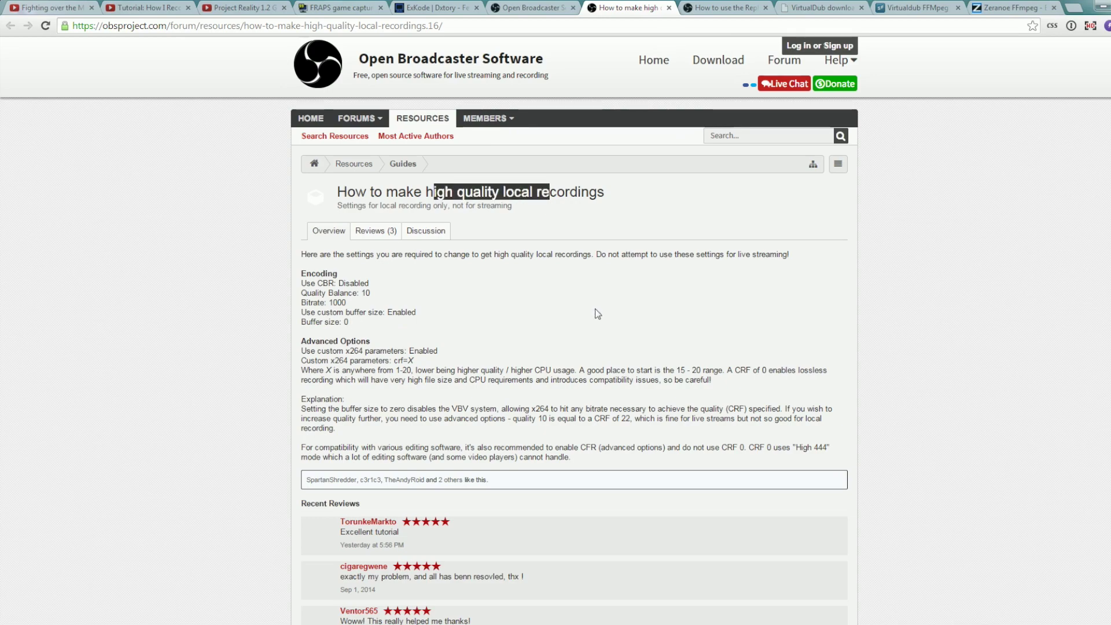
{"action": "left_click", "coordinate": [558, 315]}
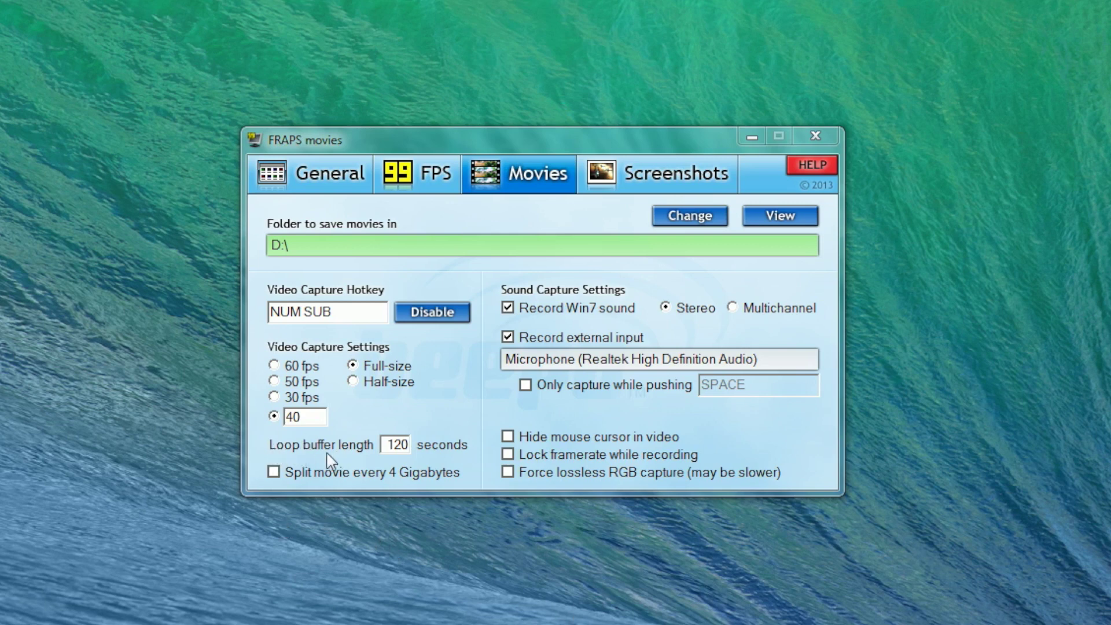
{"action": "double_click", "coordinate": [397, 444]}
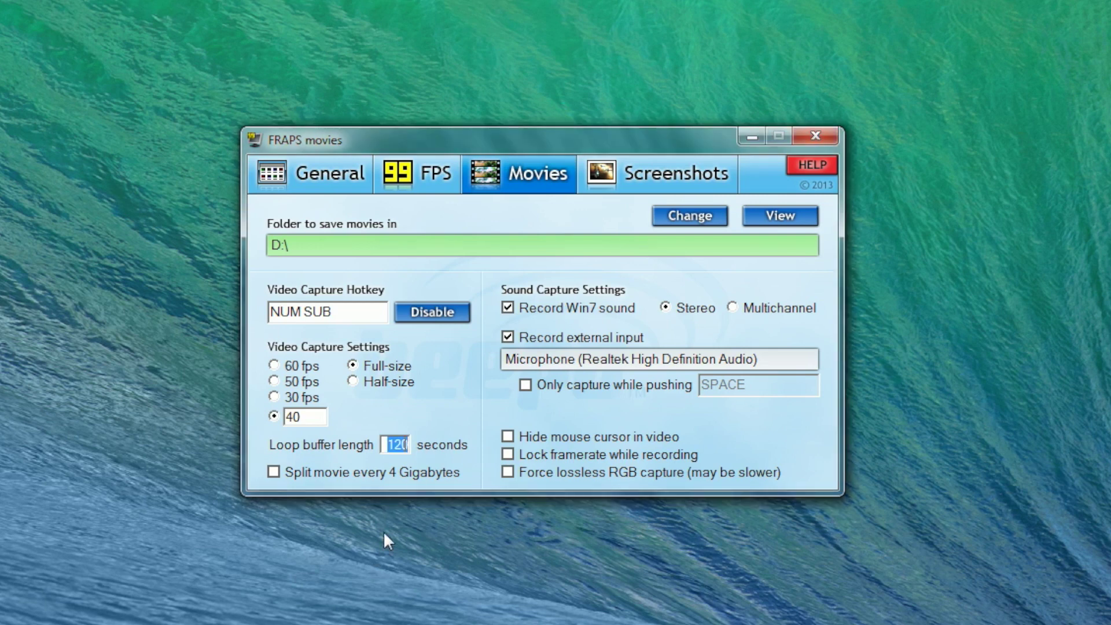
{"action": "left_click", "coordinate": [392, 445]}
{"action": "double_click", "coordinate": [384, 444]}
{"action": "left_click", "coordinate": [402, 444]}
{"action": "key", "text": "Home"}
{"action": "left_click", "coordinate": [392, 444]}
Run rename.bat in the raw folder so the clips become 001.avi, 002.avi and 003.avi.
{"action": "left_click_drag", "start_coordinate": [536, 141], "coordinate": [752, 150]}
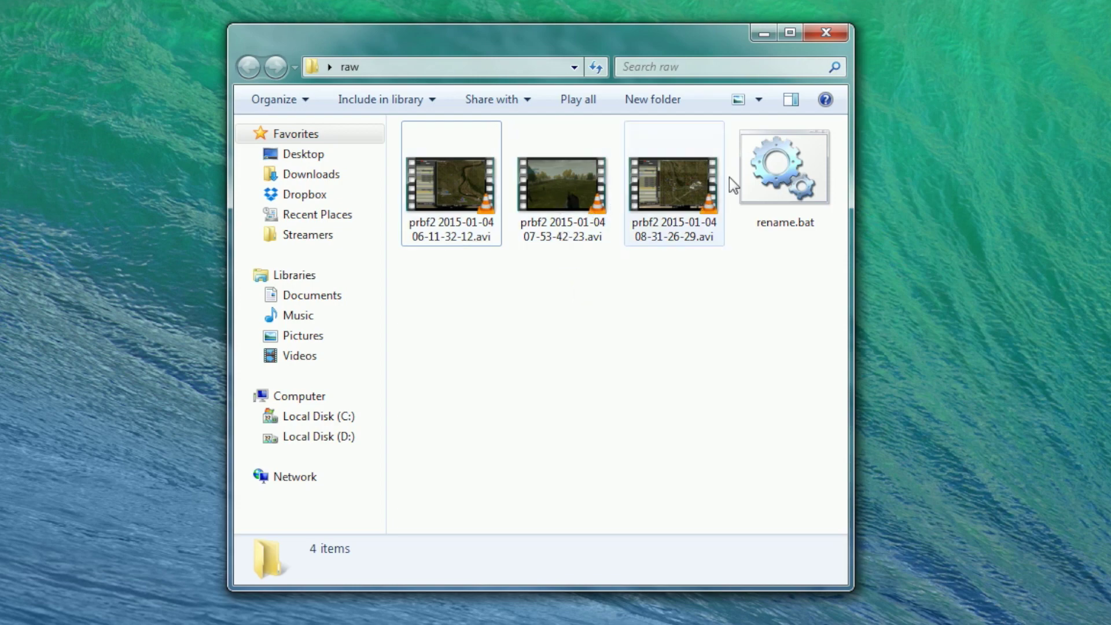
{"action": "double_click", "coordinate": [784, 174]}
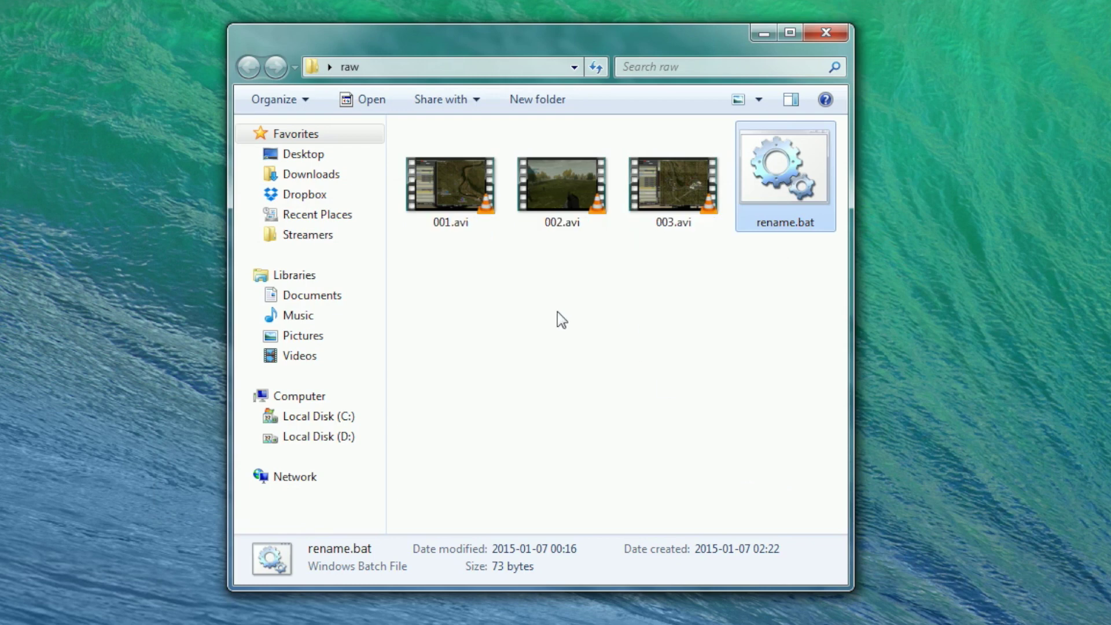
{"action": "left_click", "coordinate": [557, 312]}
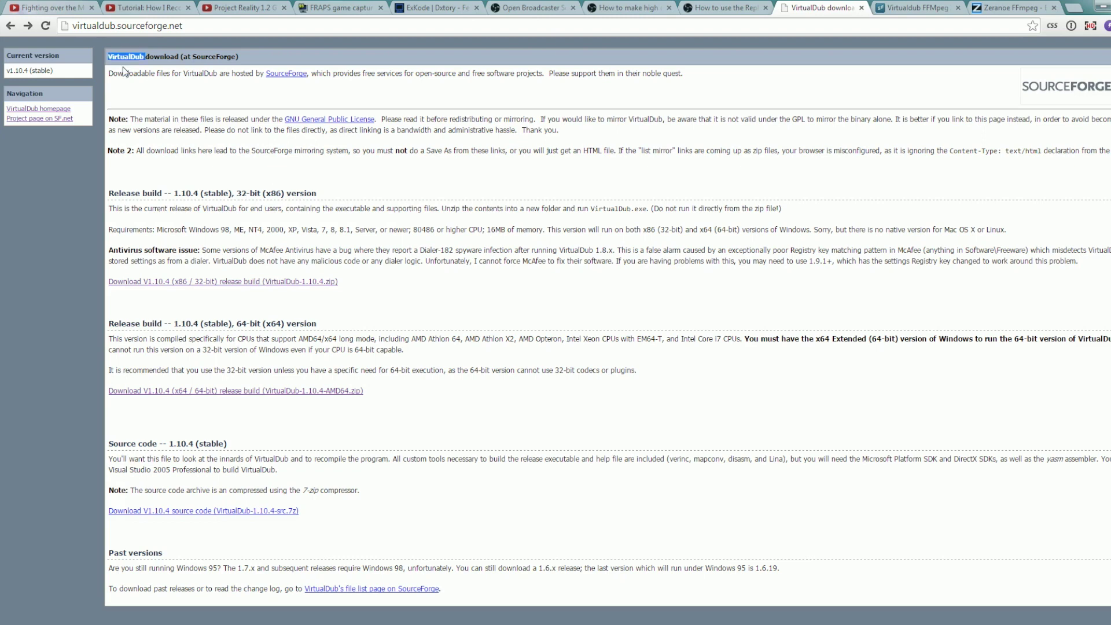
Highlight 'VirtualDub' in the header and the 32-bit (x86) release heading.
{"action": "double_click", "coordinate": [126, 57]}
{"action": "left_click", "coordinate": [391, 156]}
{"action": "left_click_drag", "start_coordinate": [236, 193], "coordinate": [286, 194]}
{"action": "left_click", "coordinate": [279, 331]}
Highlight the 64-bit heading, its supported CPU list and the x64 release paragraph.
{"action": "left_click_drag", "start_coordinate": [236, 324], "coordinate": [261, 323]}
{"action": "left_click_drag", "start_coordinate": [336, 338], "coordinate": [748, 338]}
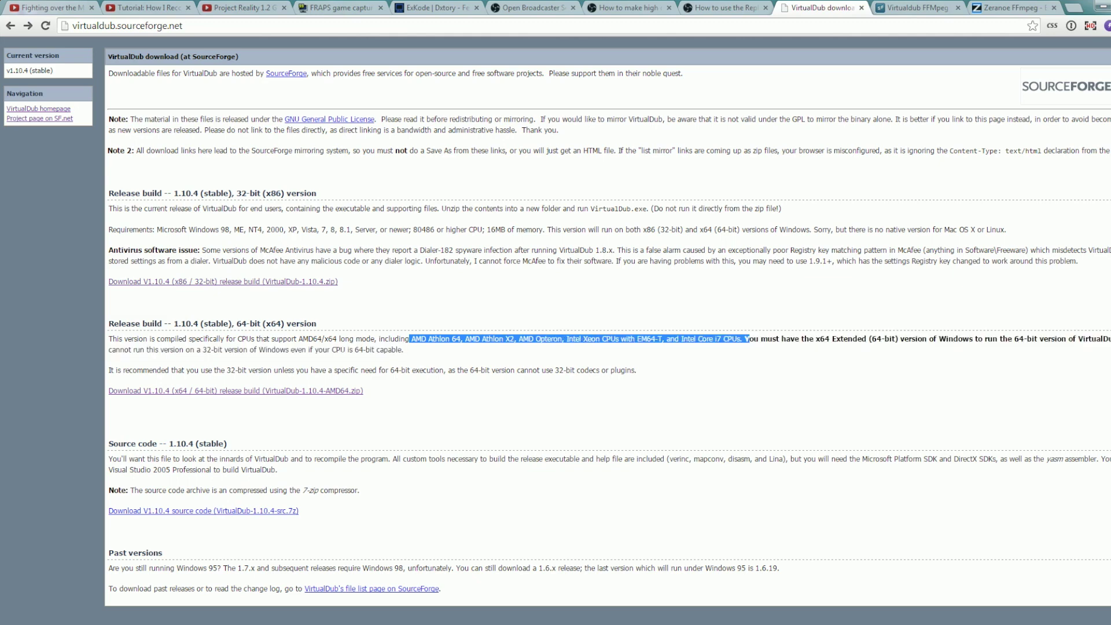
{"action": "left_click", "coordinate": [748, 339]}
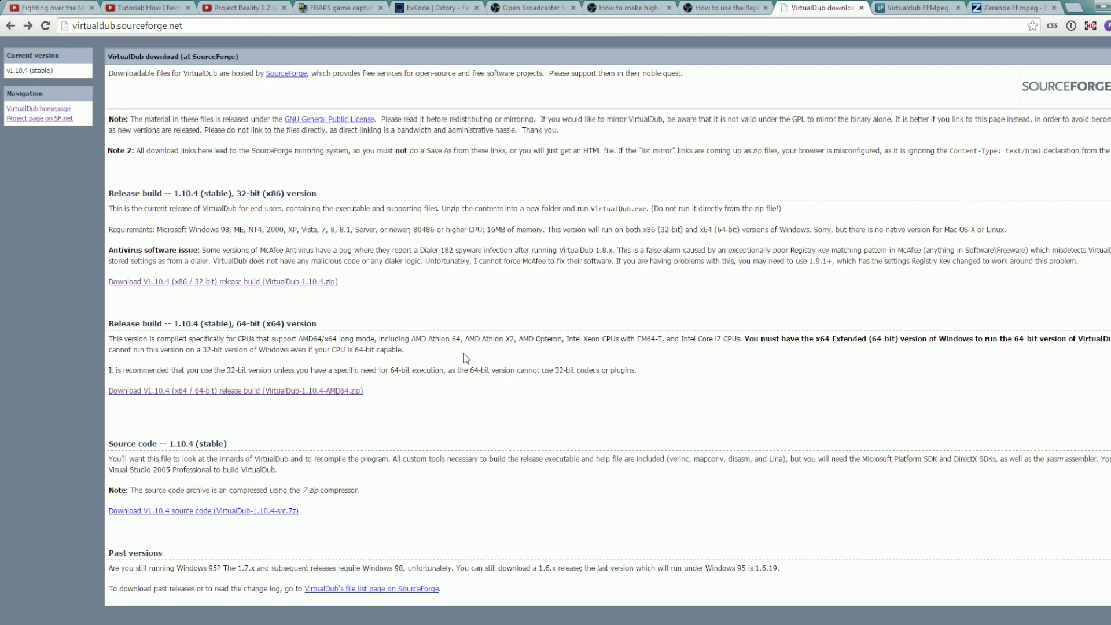
{"action": "left_click_drag", "start_coordinate": [447, 338], "coordinate": [645, 387]}
{"action": "left_click", "coordinate": [645, 386]}
Review the Virtualdub FFMpeg Input Plugin page, highlighting its title and subtitle words.
{"action": "key", "text": "ctrl+Tab"}
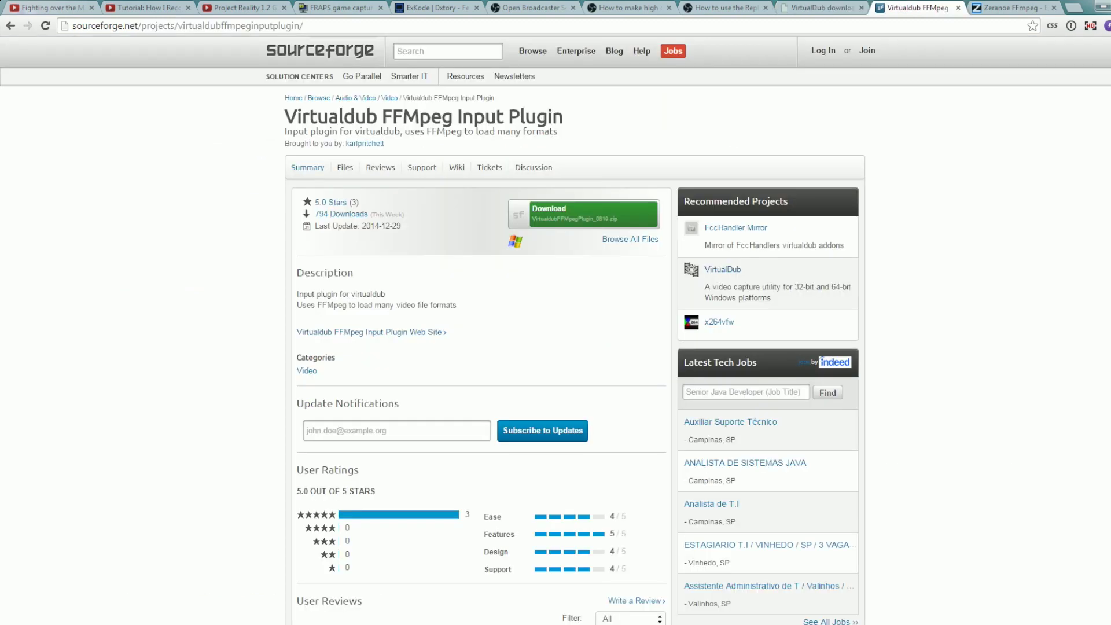
{"action": "left_click_drag", "start_coordinate": [284, 114], "coordinate": [584, 127]}
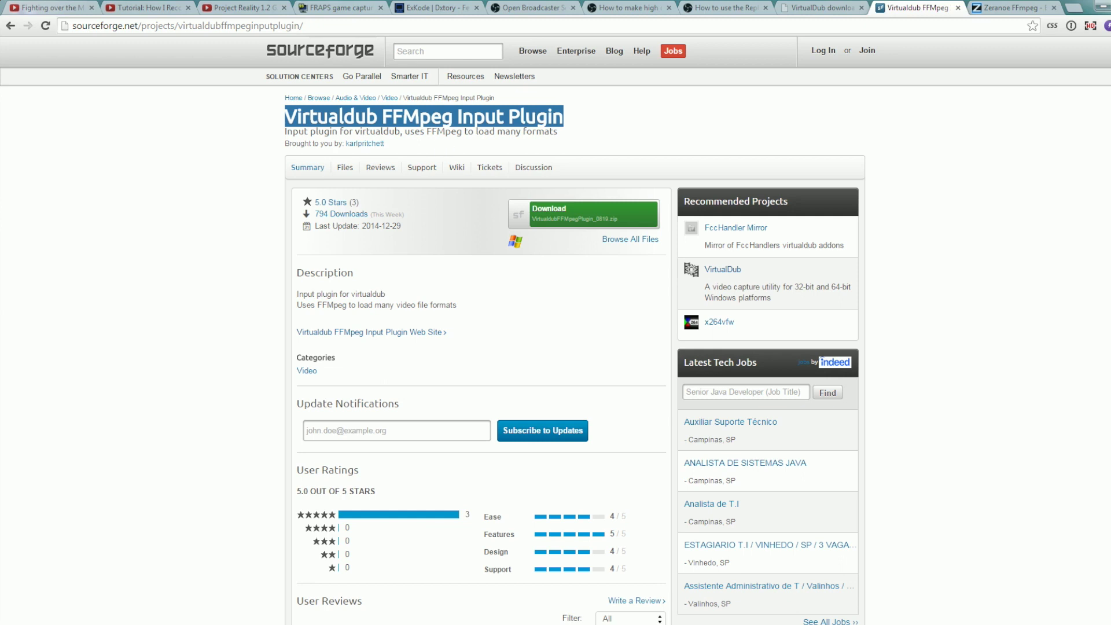
{"action": "double_click", "coordinate": [539, 131]}
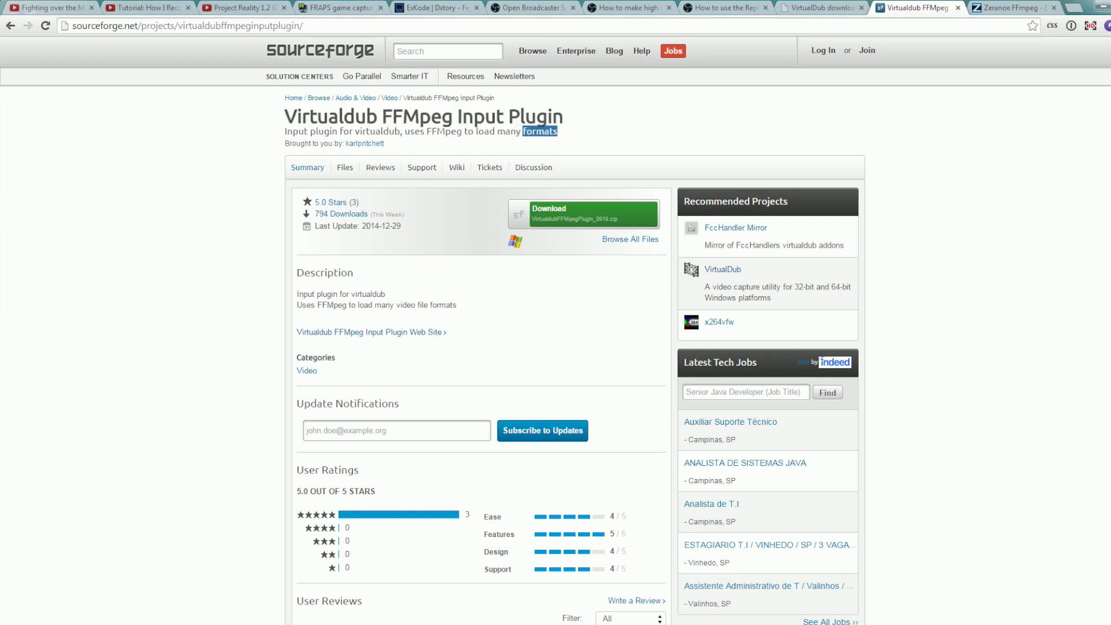
{"action": "double_click", "coordinate": [378, 132]}
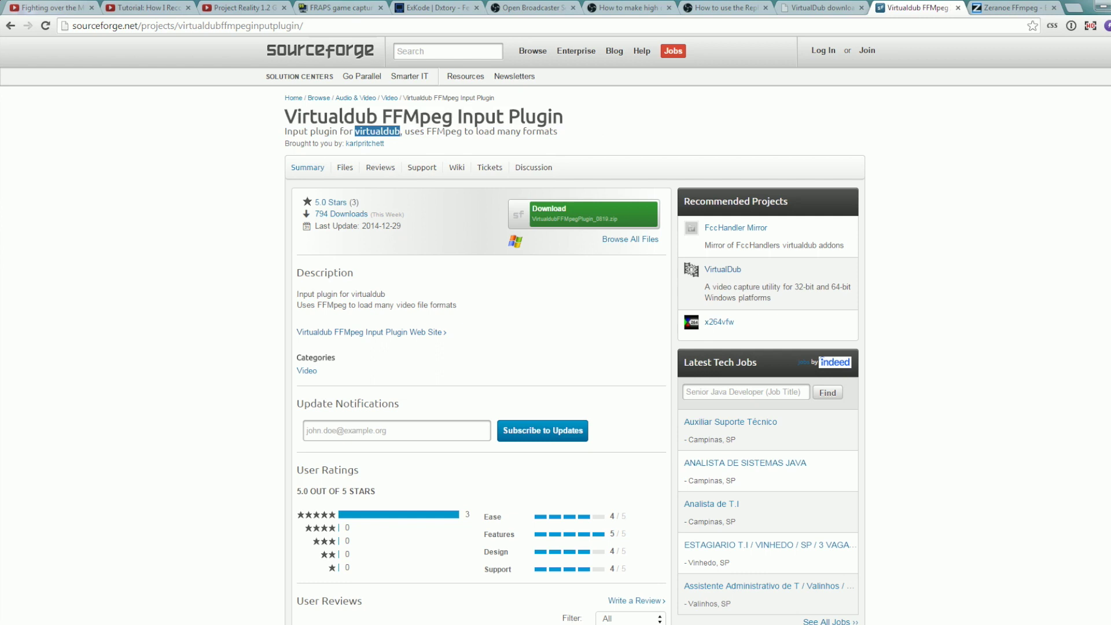
{"action": "left_click", "coordinate": [615, 143]}
Download the 32-bit static FFmpeg build from the Zeranoe builds page.
{"action": "key", "text": "ctrl+Tab"}
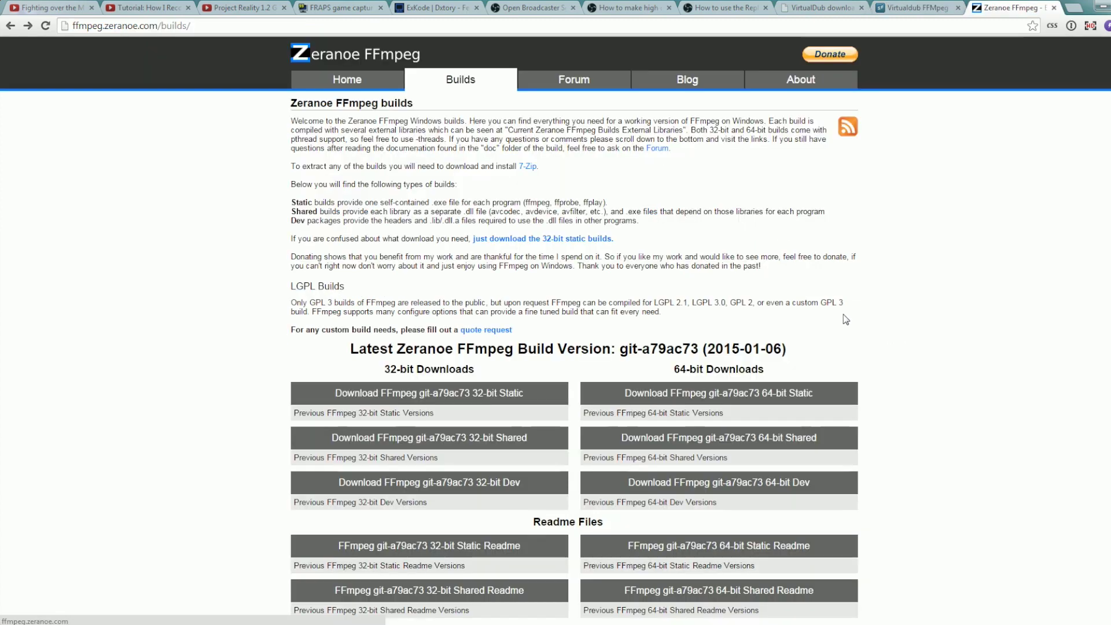
{"action": "triple_click", "coordinate": [619, 377]}
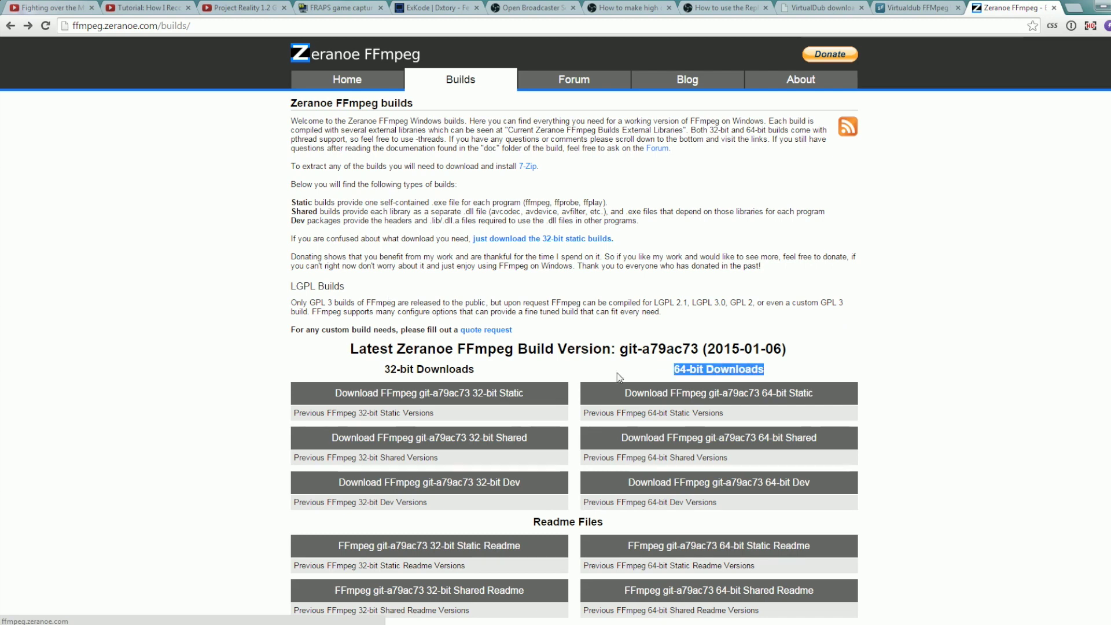
{"action": "left_click_drag", "start_coordinate": [386, 377], "coordinate": [538, 415]}
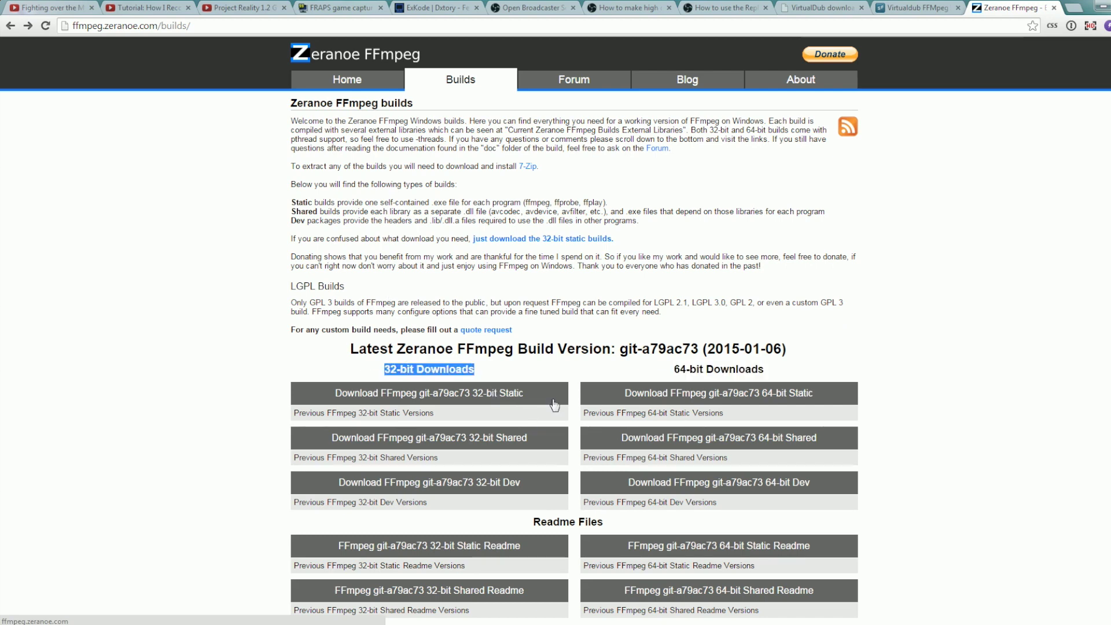
{"action": "left_click", "coordinate": [672, 371]}
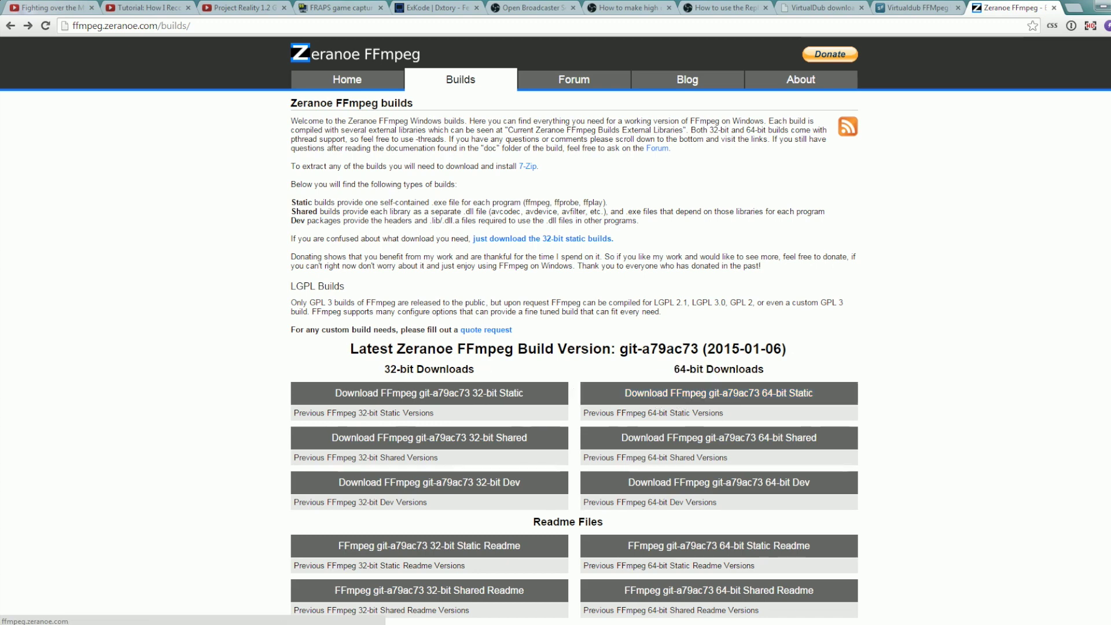
{"action": "left_click_drag", "start_coordinate": [382, 373], "coordinate": [457, 374]}
{"action": "left_click", "coordinate": [483, 379]}
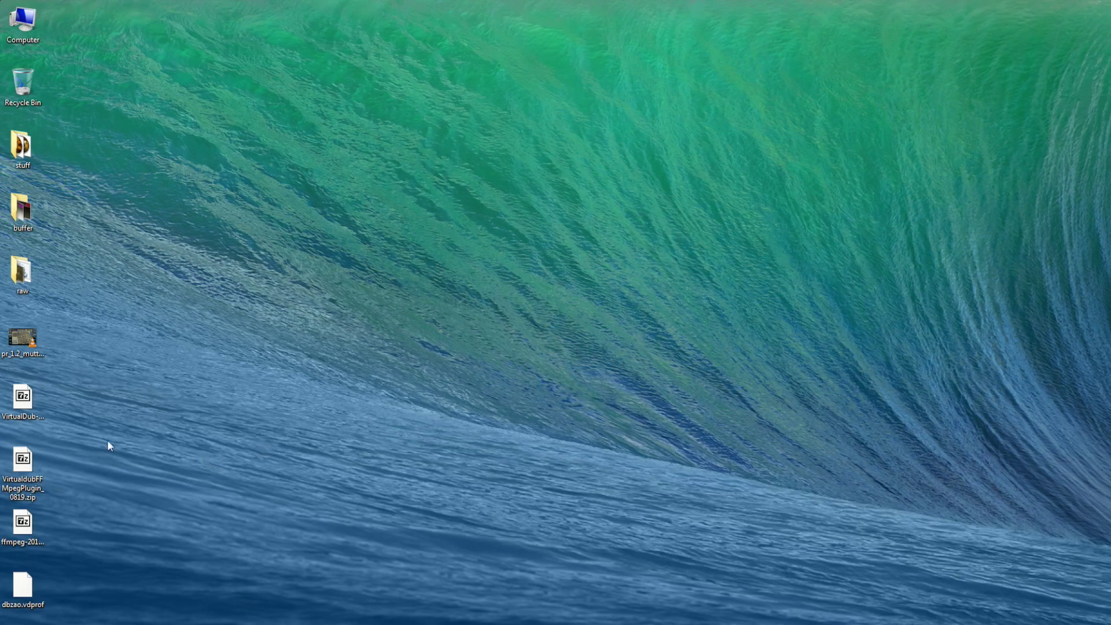
Inspect the VirtualDub 7z archive, then extract it to a VirtualDub-1.10.4 folder.
{"action": "left_click", "coordinate": [24, 402]}
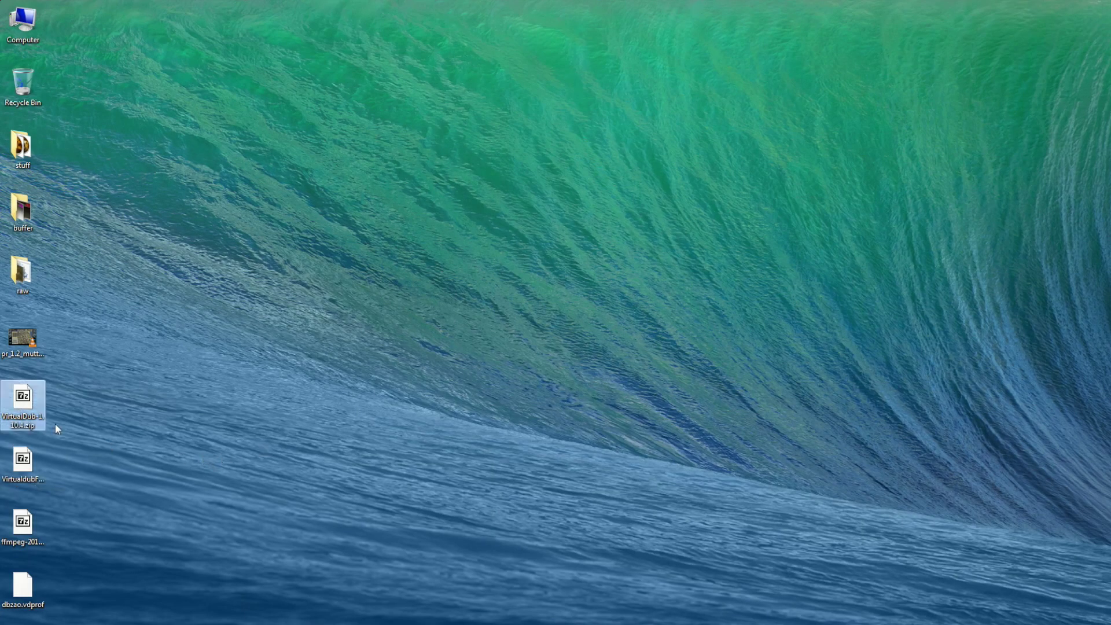
{"action": "double_click", "coordinate": [23, 403]}
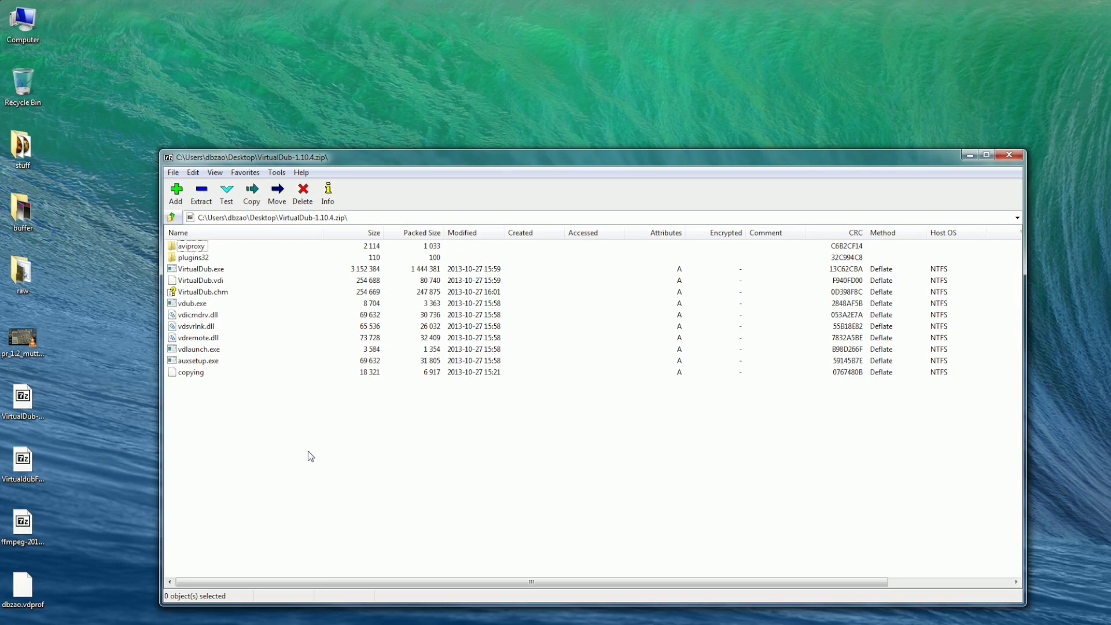
{"action": "left_click", "coordinate": [1009, 155]}
{"action": "right_click", "coordinate": [22, 395]}
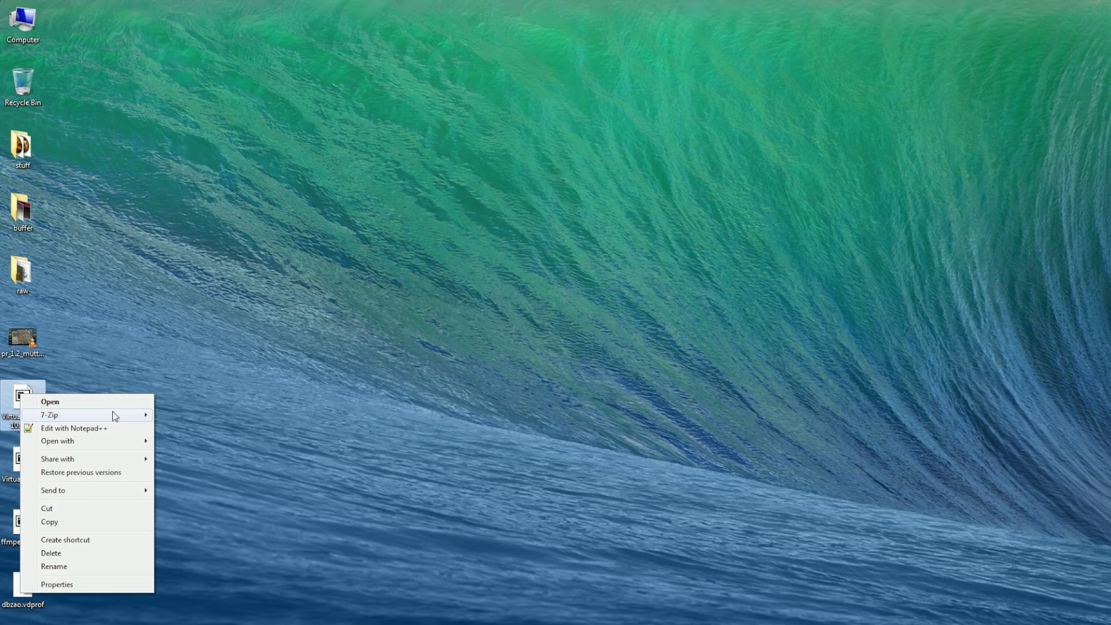
{"action": "mouse_move", "coordinate": [112, 411]}
{"action": "left_click", "coordinate": [223, 453]}
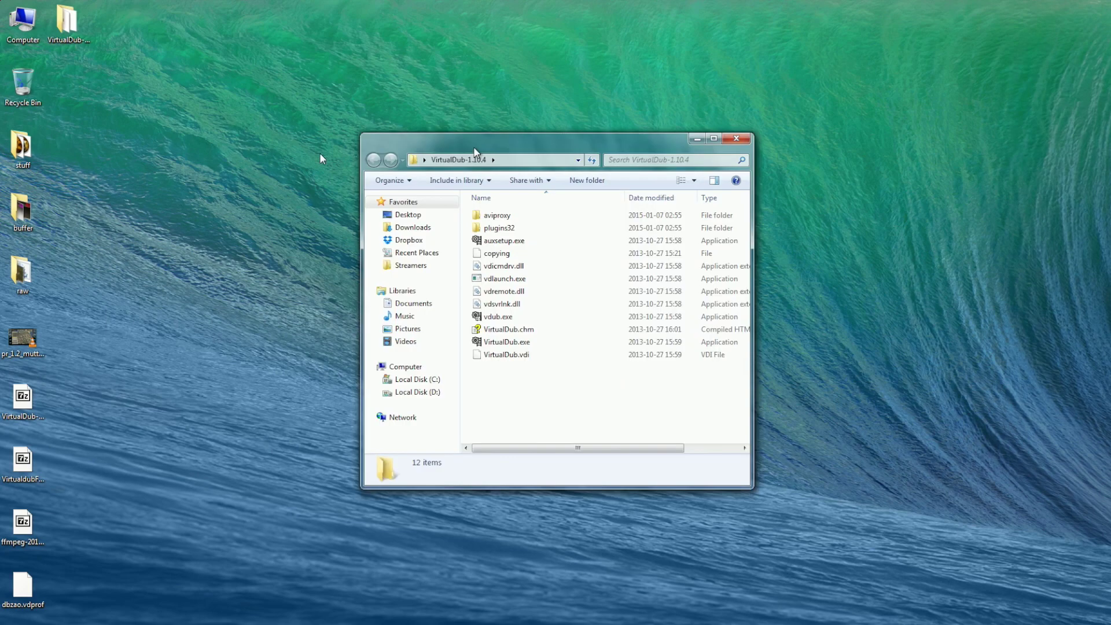
Test-launch VirtualDub.exe from the extracted folder and close it again.
{"action": "left_click_drag", "start_coordinate": [405, 142], "coordinate": [207, 142]}
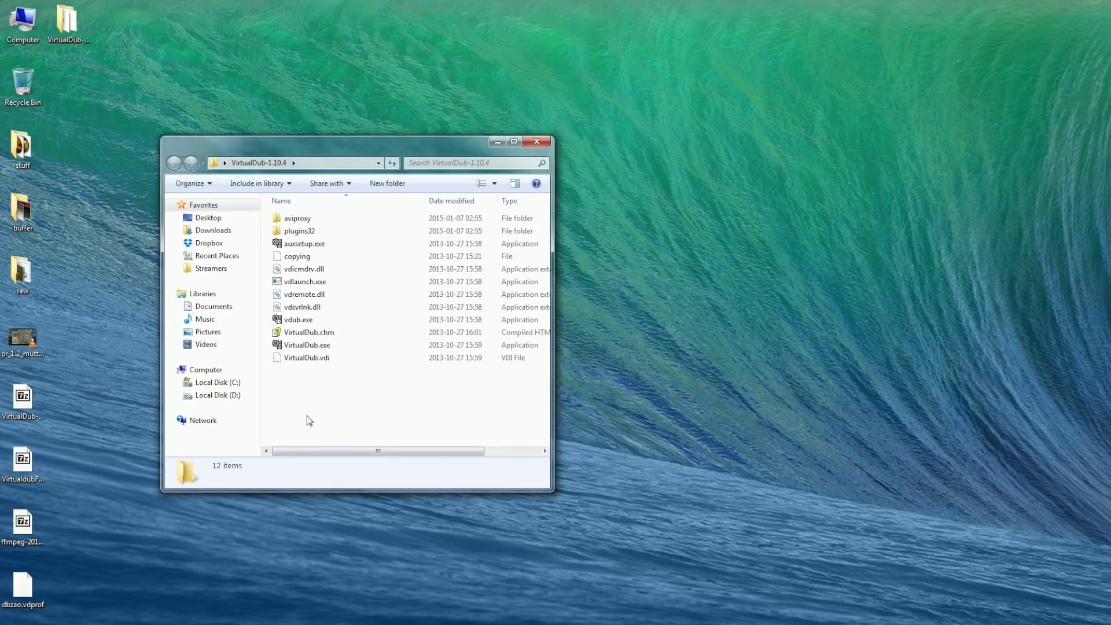
{"action": "double_click", "coordinate": [302, 346]}
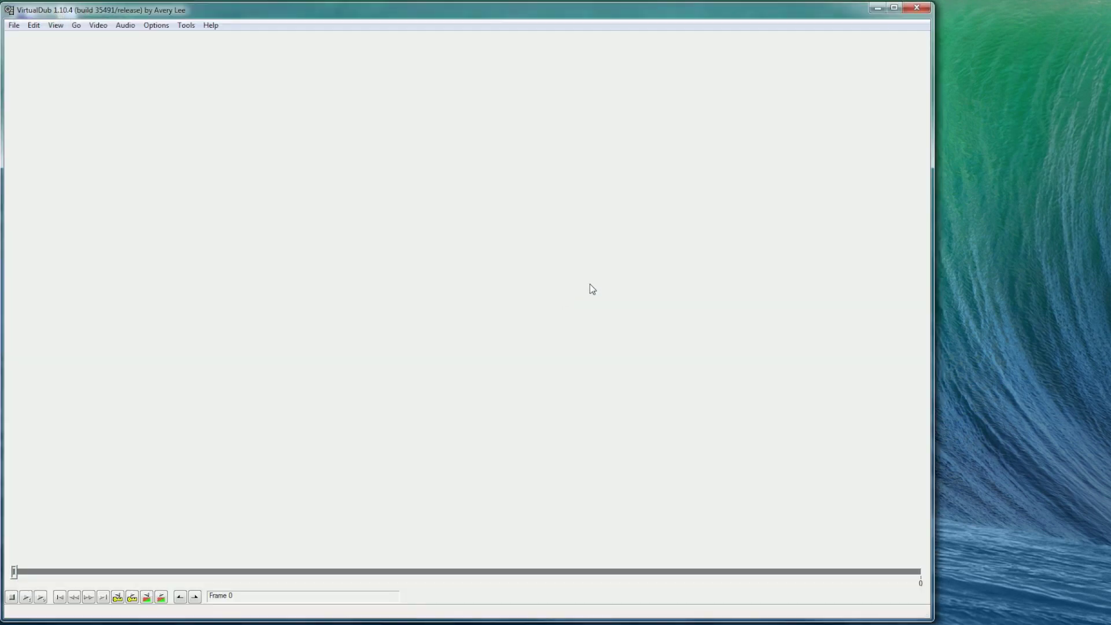
{"action": "left_click", "coordinate": [916, 8]}
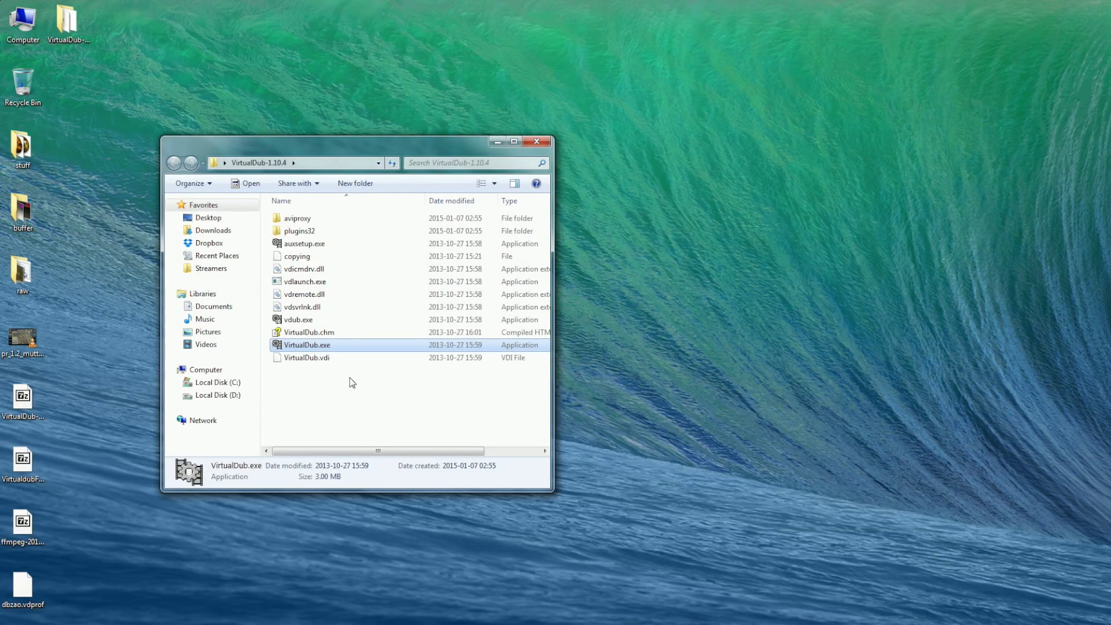
{"action": "left_click", "coordinate": [23, 460]}
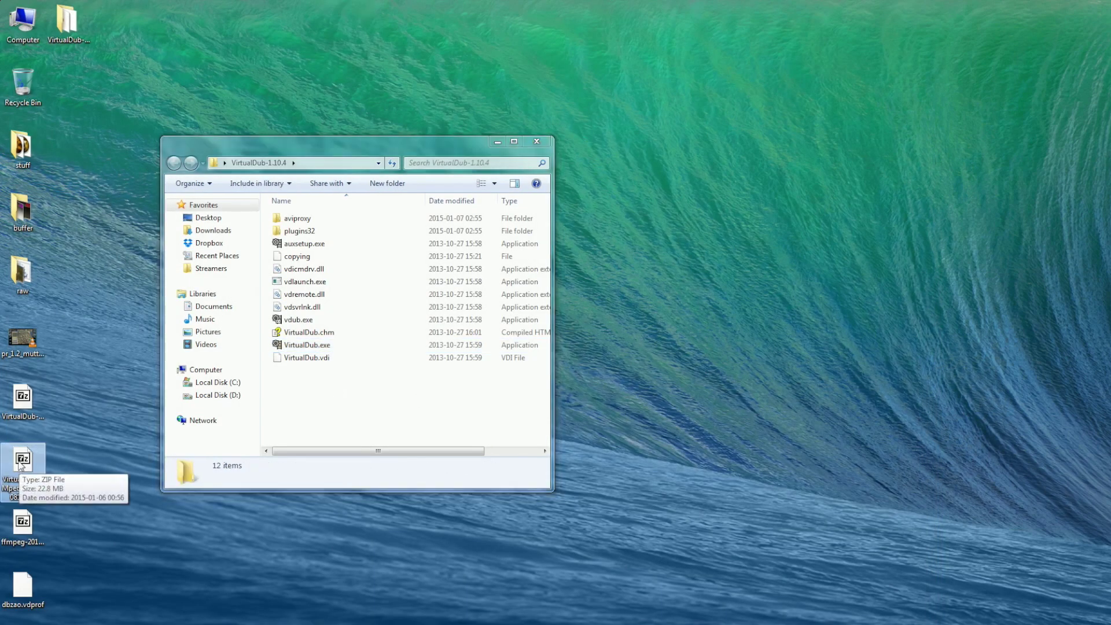
Open VirtualdubFFMpegPlugin_0819.zip beside VirtualDub-1.10.4's plugins32 folder.
{"action": "double_click", "coordinate": [23, 460]}
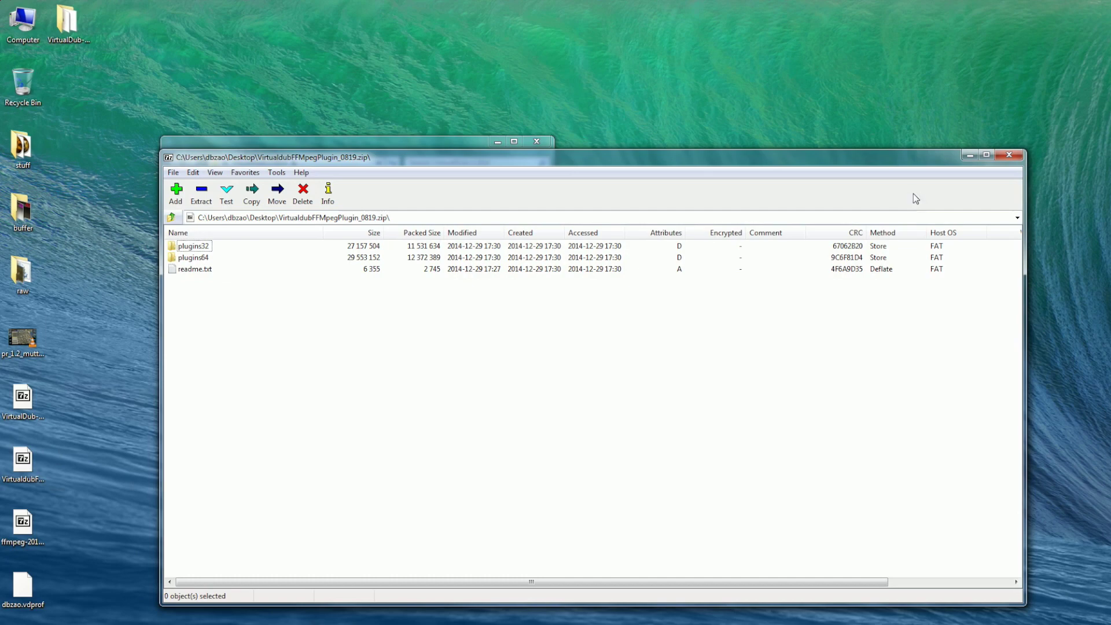
{"action": "left_click_drag", "start_coordinate": [1023, 168], "coordinate": [379, 168]}
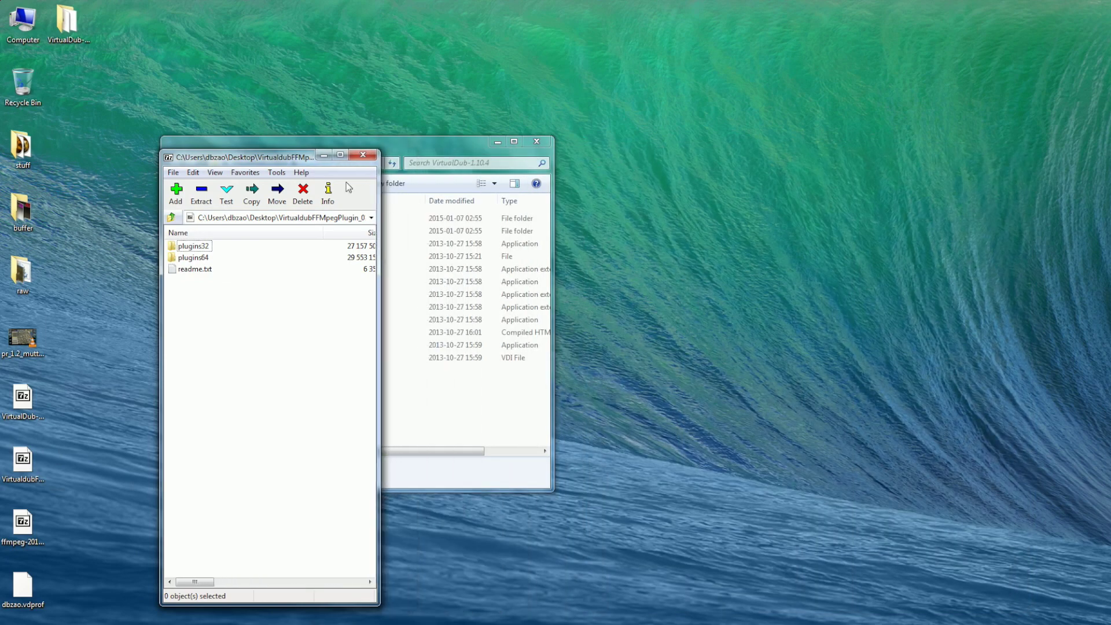
{"action": "left_click_drag", "start_coordinate": [268, 160], "coordinate": [803, 109]}
{"action": "left_click", "coordinate": [733, 206]}
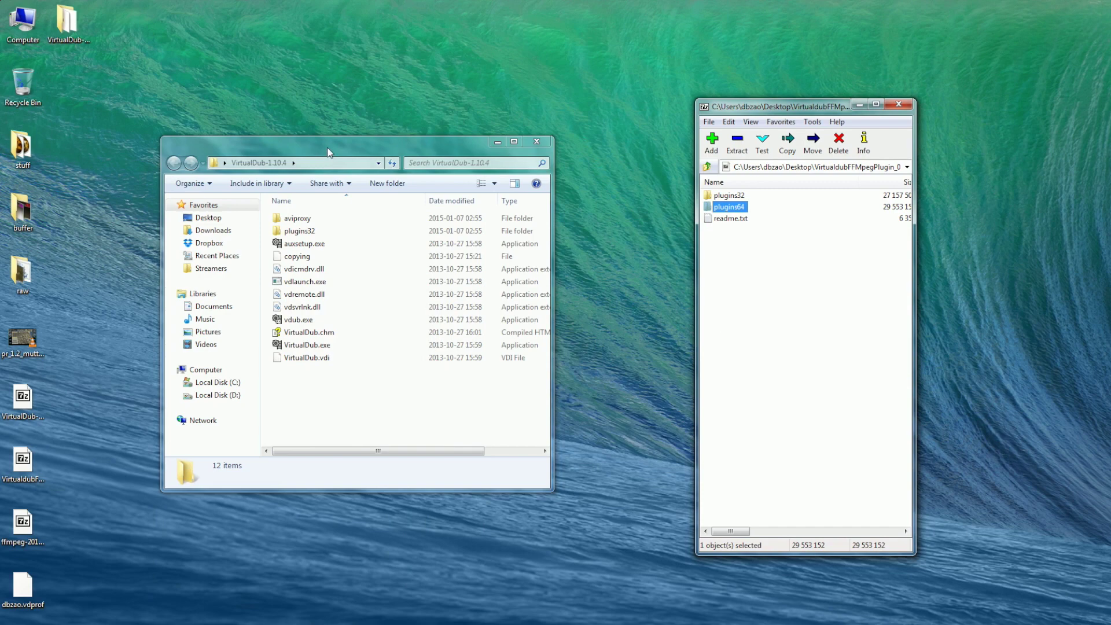
{"action": "left_click_drag", "start_coordinate": [327, 147], "coordinate": [344, 116]}
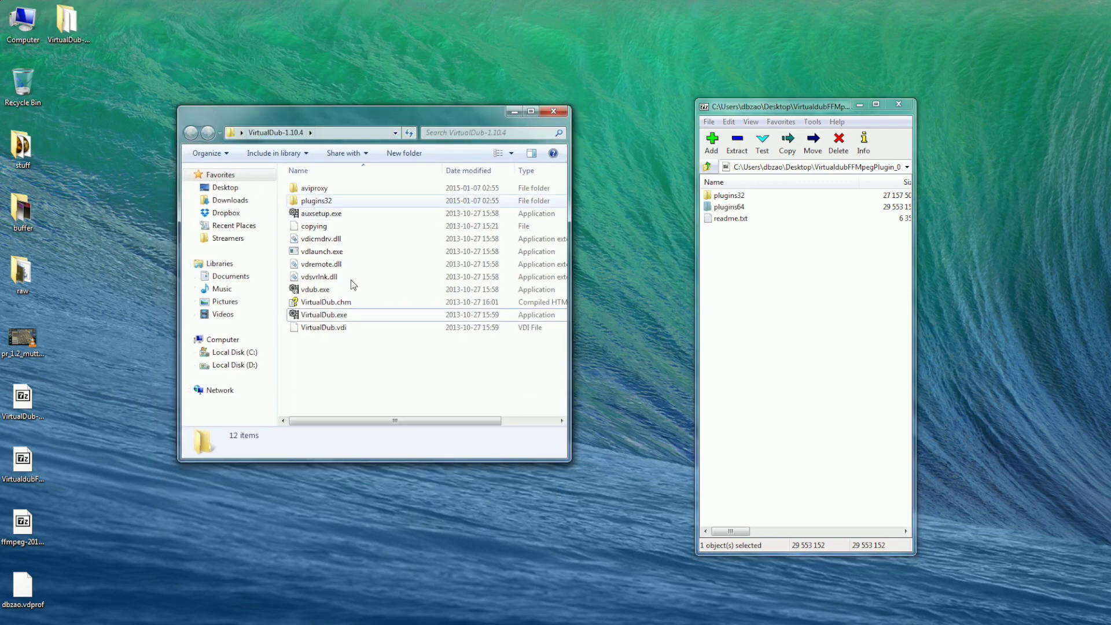
{"action": "left_click", "coordinate": [321, 201]}
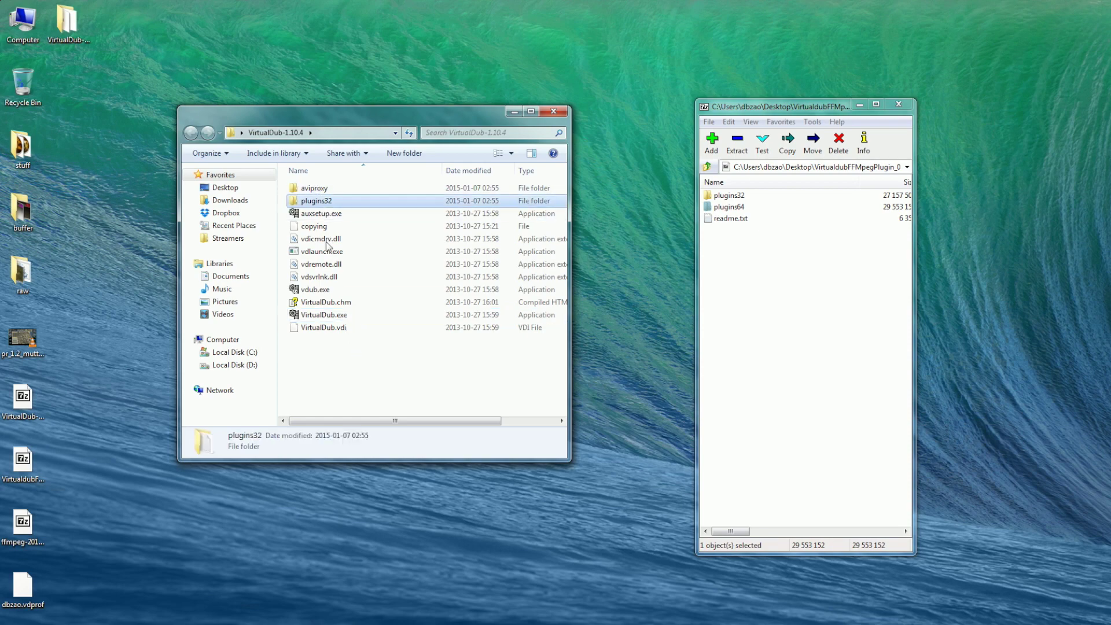
{"action": "double_click", "coordinate": [313, 200]}
Copy ffdlls and FFInputDriver.vdplugin from the archive's plugins32 into VirtualDub's plugins32.
{"action": "left_click", "coordinate": [850, 284]}
{"action": "left_click", "coordinate": [729, 196]}
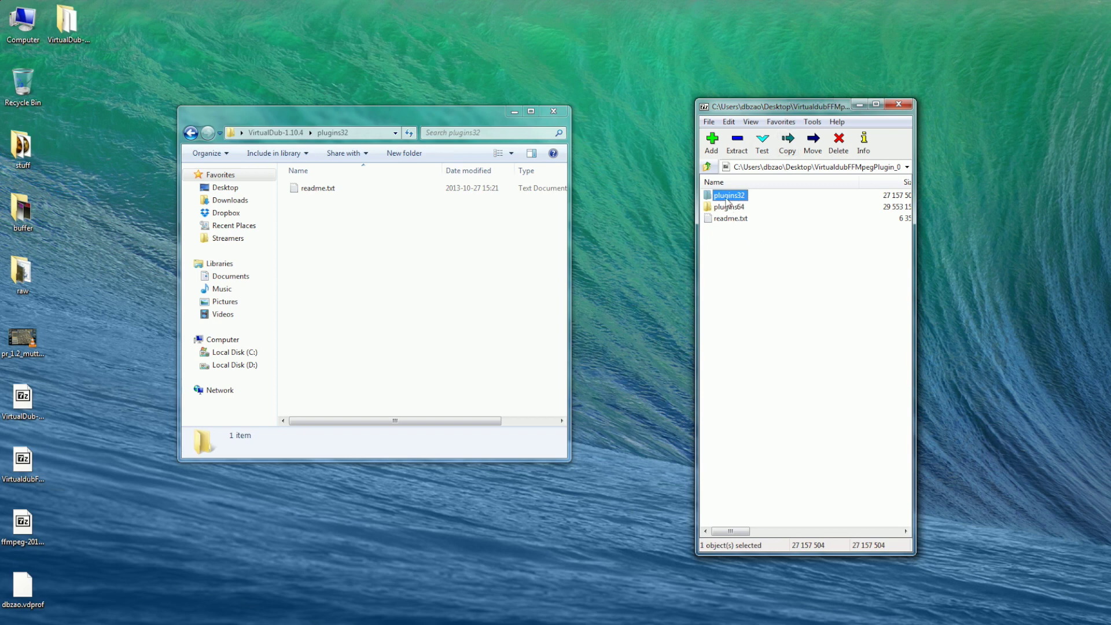
{"action": "double_click", "coordinate": [731, 196]}
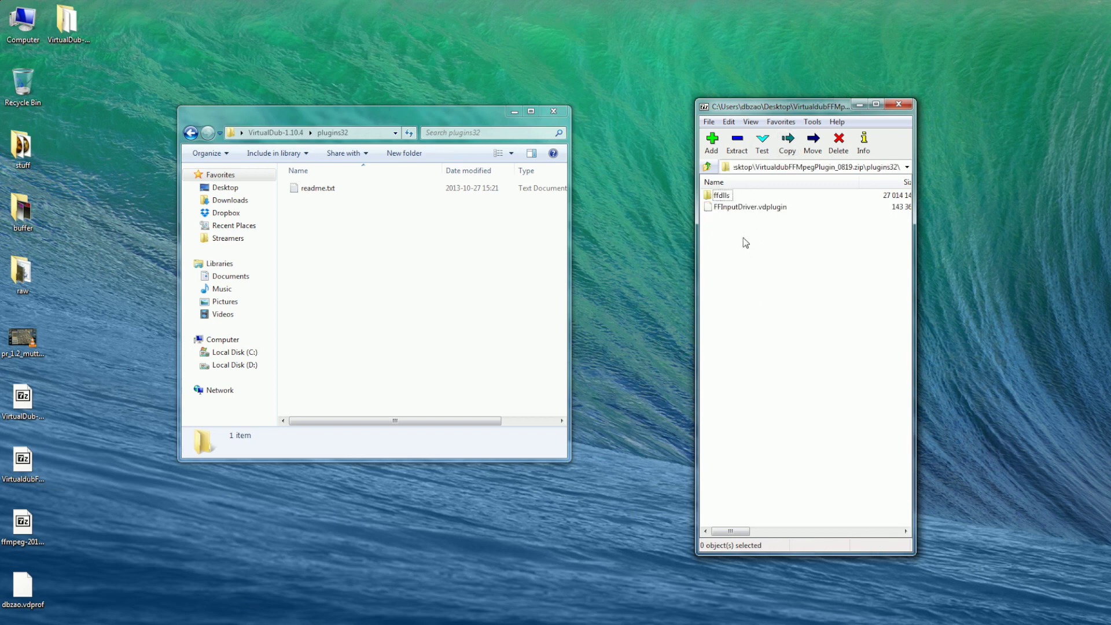
{"action": "left_click_drag", "start_coordinate": [742, 237], "coordinate": [373, 290]}
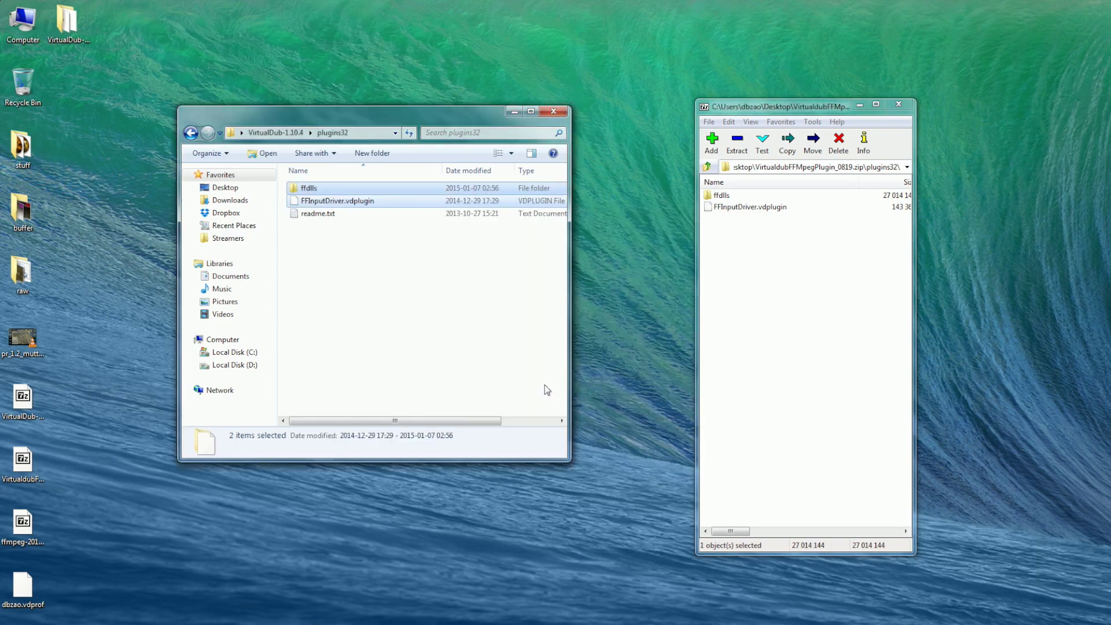
{"action": "left_click", "coordinate": [427, 300]}
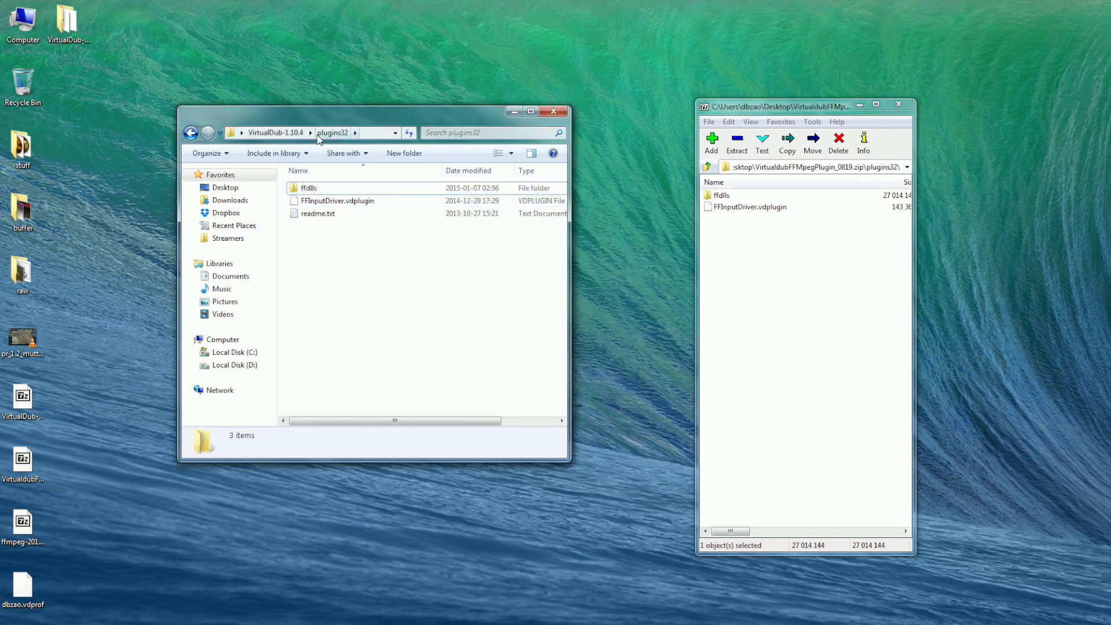
Check the copied FFInputDriver.vdplugin, then close the archive and VirtualDub folder windows.
{"action": "left_click", "coordinate": [326, 201]}
{"action": "left_click", "coordinate": [295, 139]}
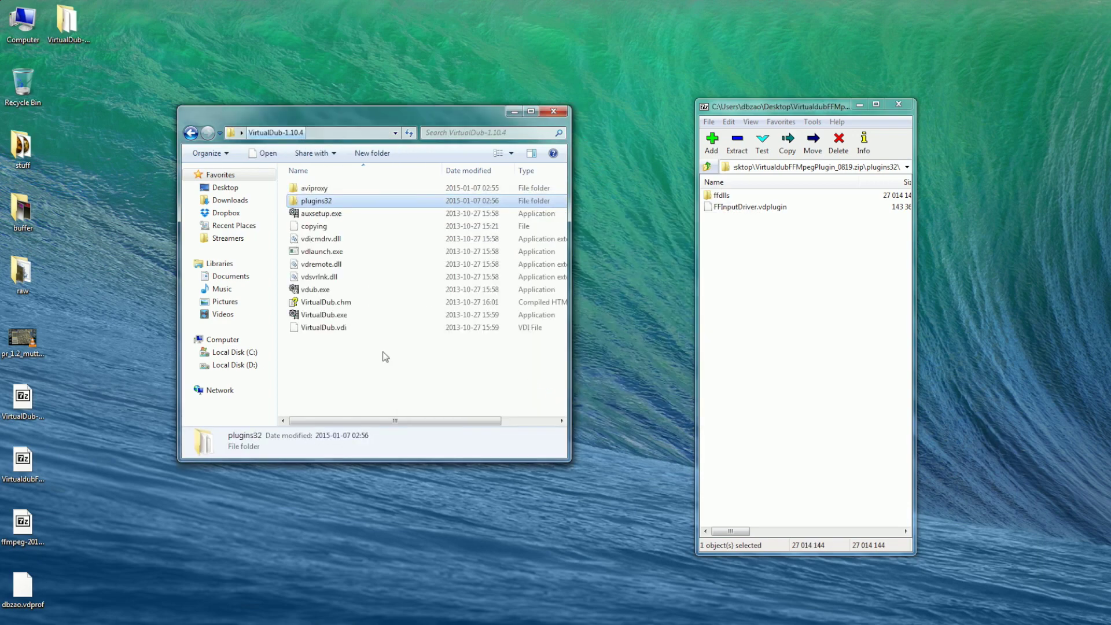
{"action": "left_click", "coordinate": [393, 376]}
{"action": "left_click", "coordinate": [900, 105]}
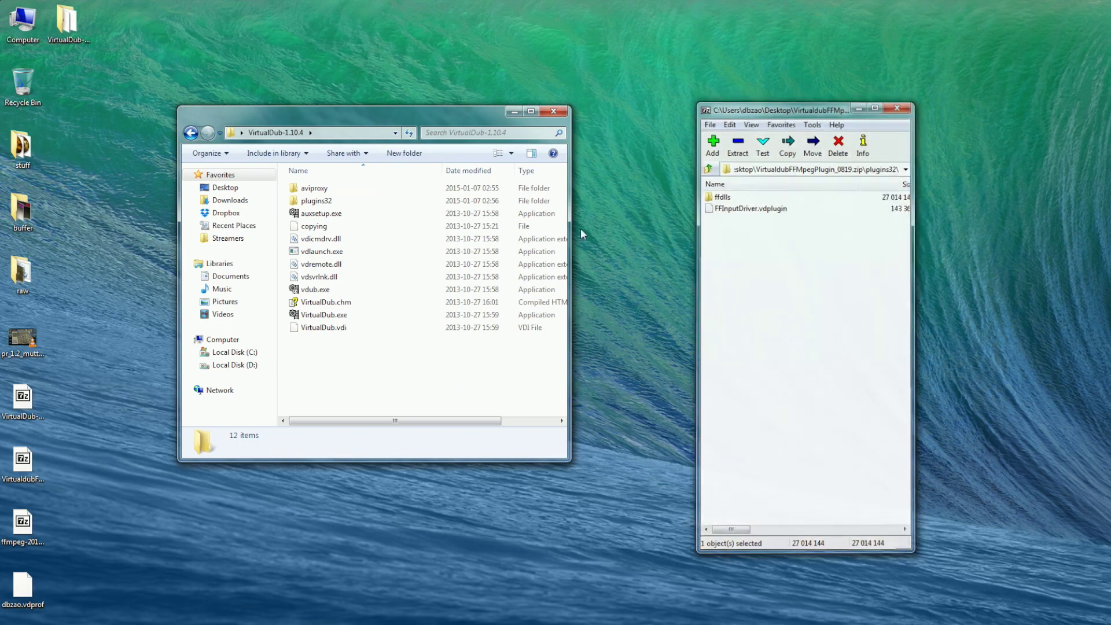
{"action": "left_click", "coordinate": [553, 111]}
Extract the ffmpeg build folder from the 7z onto the desktop and rename it ffmpeg.
{"action": "left_click", "coordinate": [23, 527]}
{"action": "double_click", "coordinate": [23, 527]}
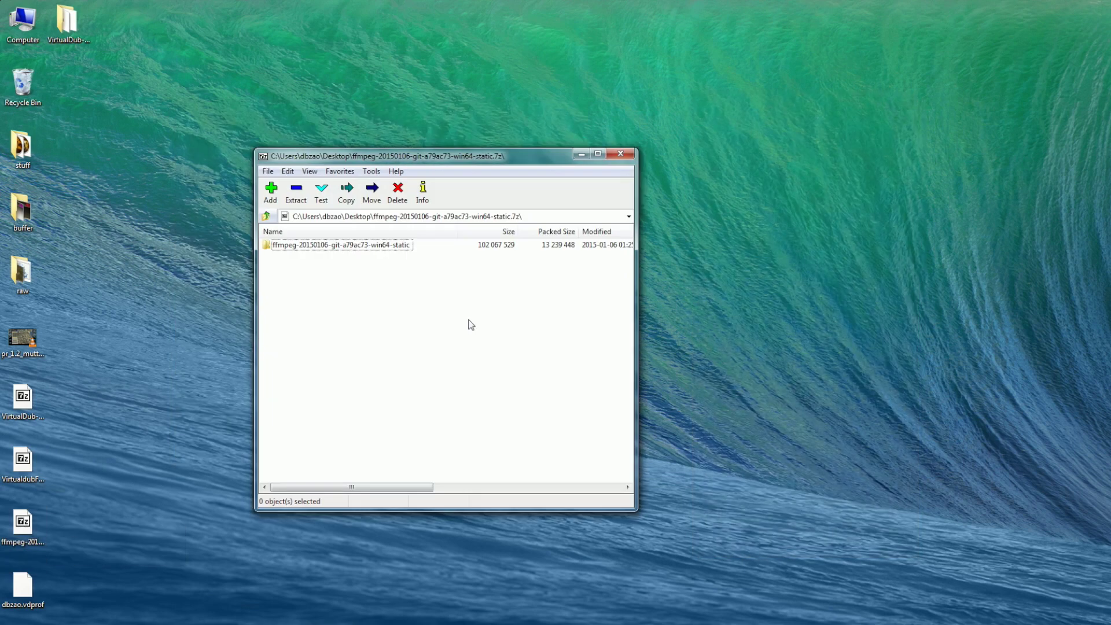
{"action": "left_click_drag", "start_coordinate": [288, 249], "coordinate": [144, 99]}
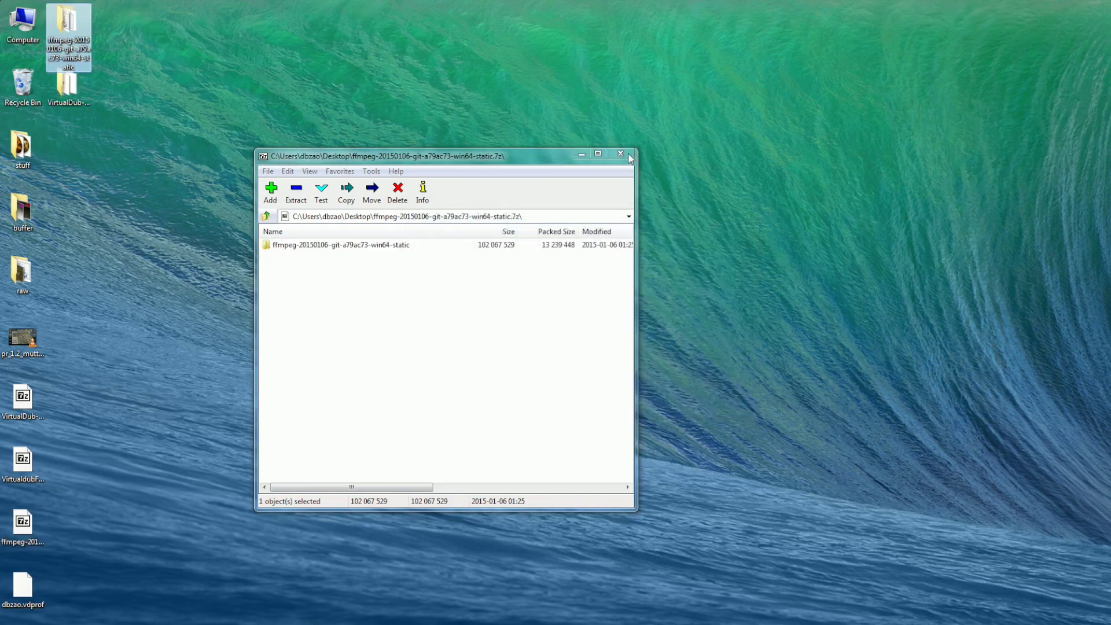
{"action": "left_click", "coordinate": [618, 156]}
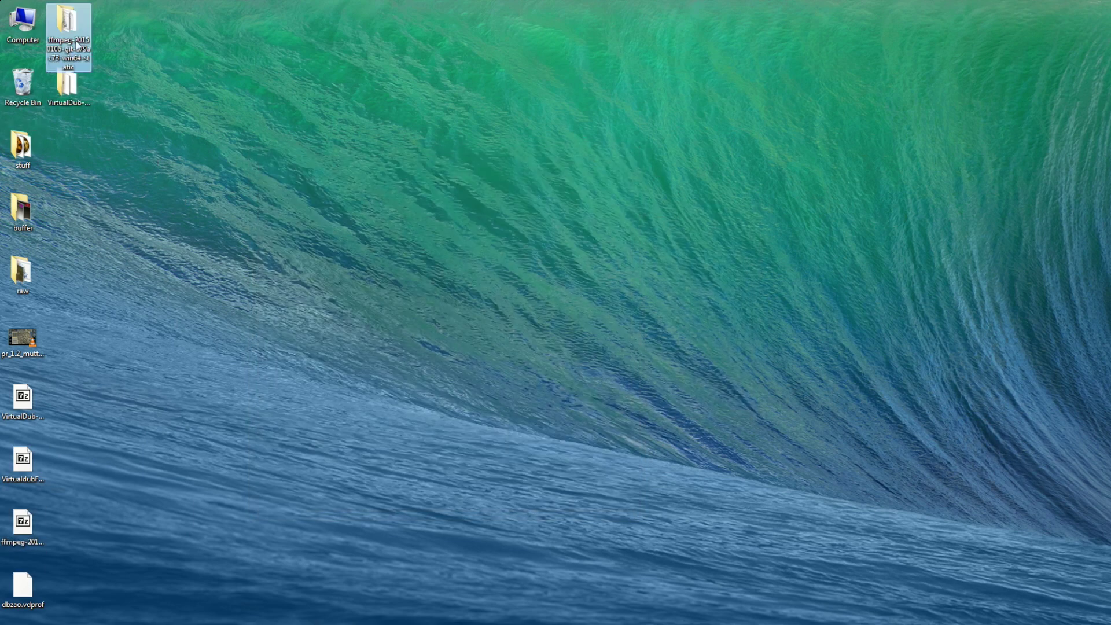
{"action": "key", "text": "F2"}
{"action": "type", "text": "ffmpeg"}
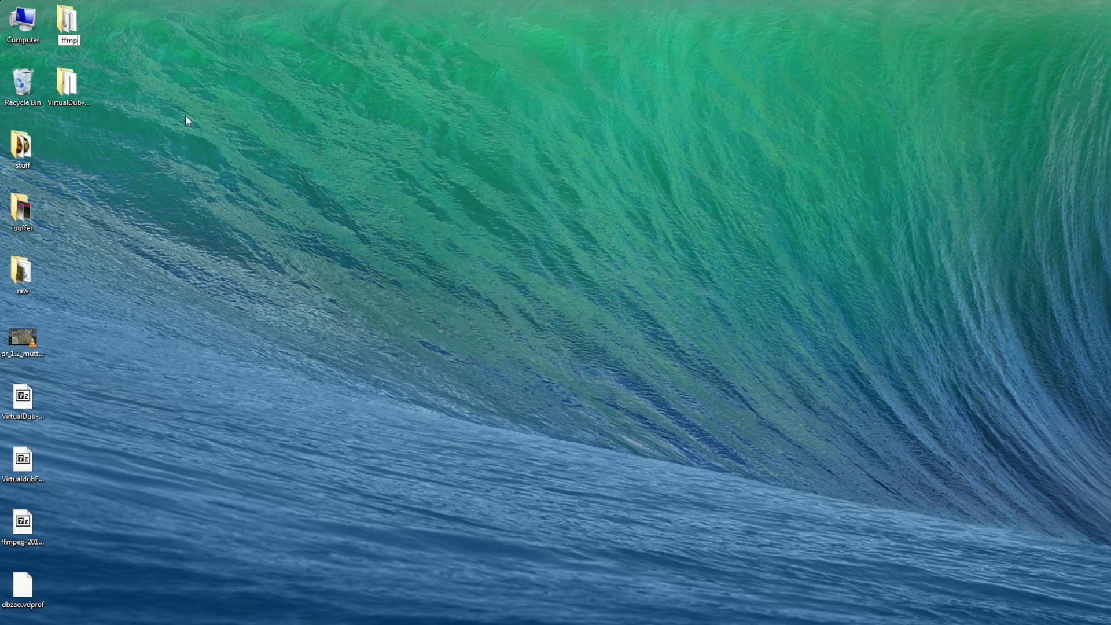
{"action": "key", "text": "Return"}
Move the ffmpeg folder into Local Disk (C:).
{"action": "double_click", "coordinate": [29, 26]}
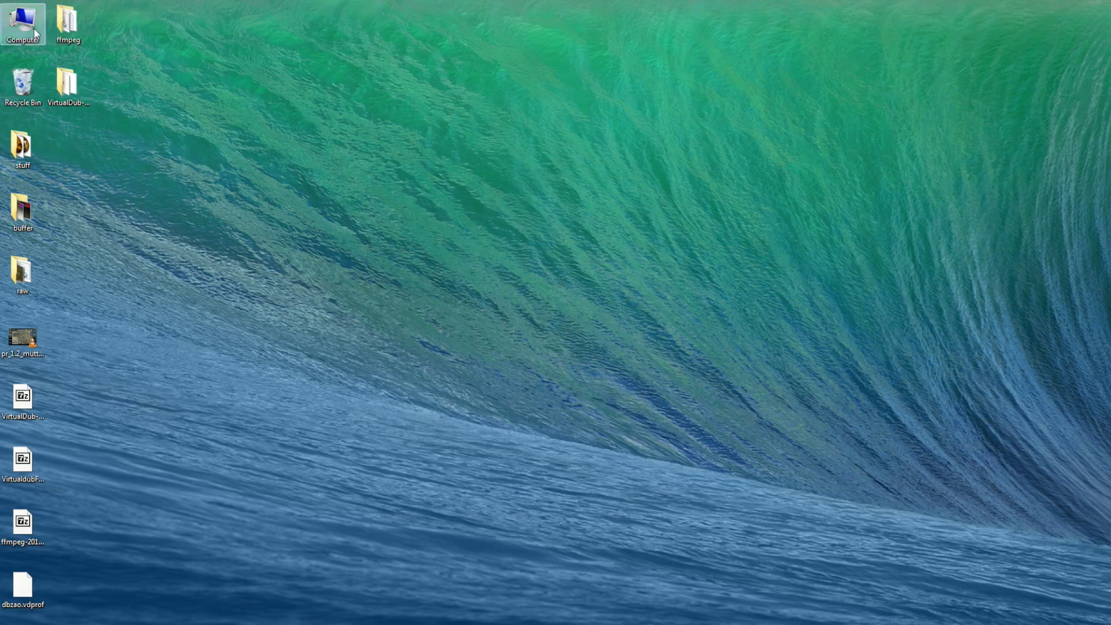
{"action": "left_click", "coordinate": [878, 335]}
{"action": "double_click", "coordinate": [878, 335]}
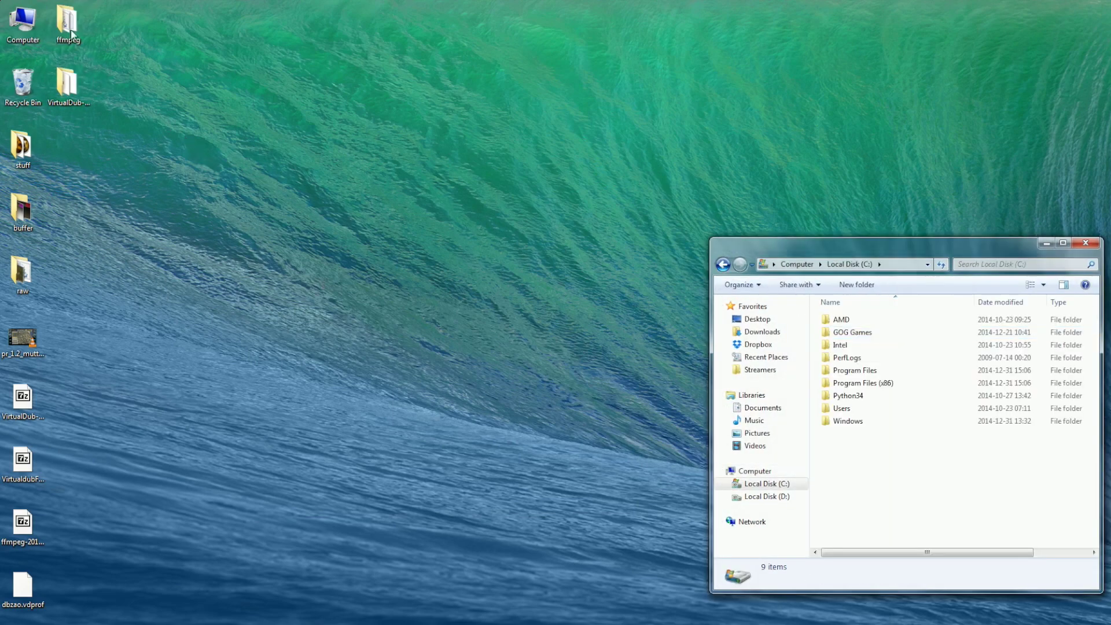
{"action": "left_click_drag", "start_coordinate": [72, 29], "coordinate": [894, 476]}
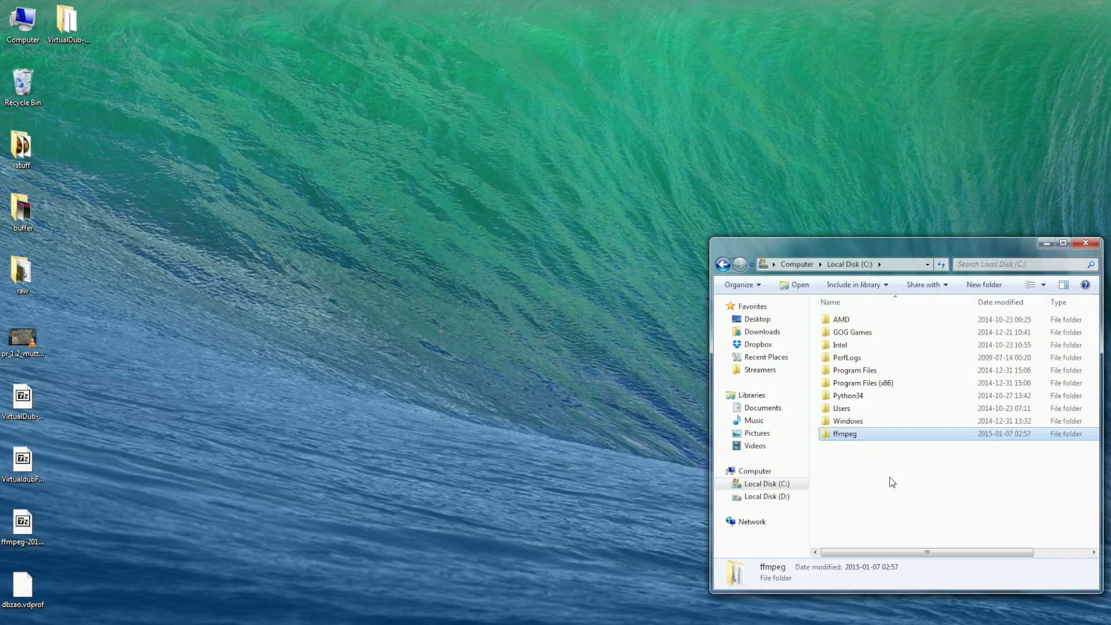
{"action": "left_click", "coordinate": [928, 480]}
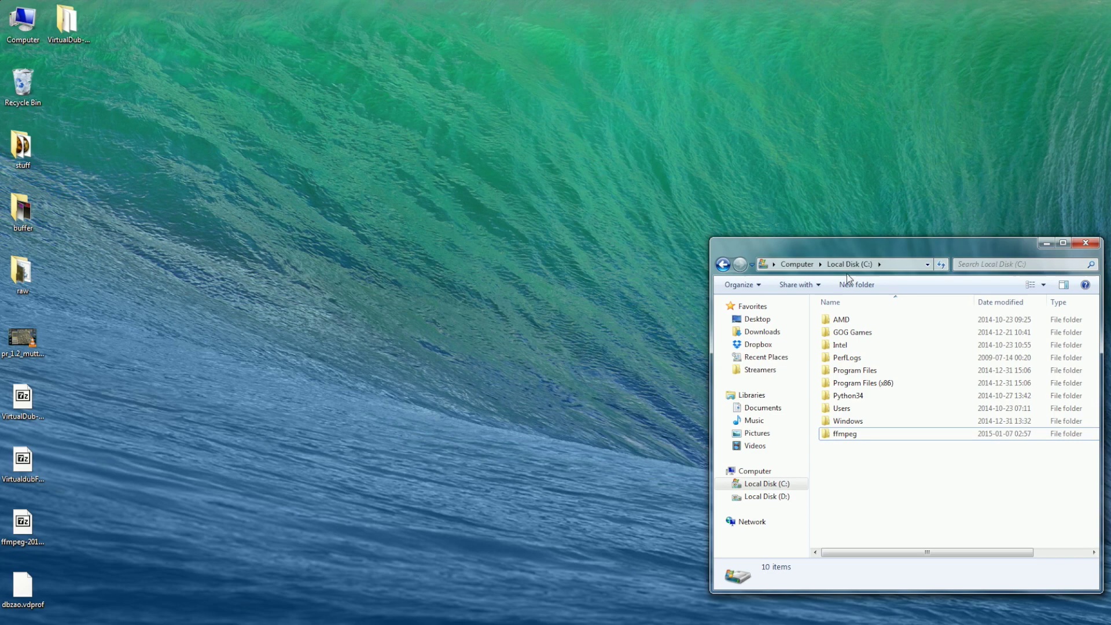
Run ff-prompt.bat in C:\ffmpeg to add it to PATH, then exit and close the window.
{"action": "double_click", "coordinate": [844, 434]}
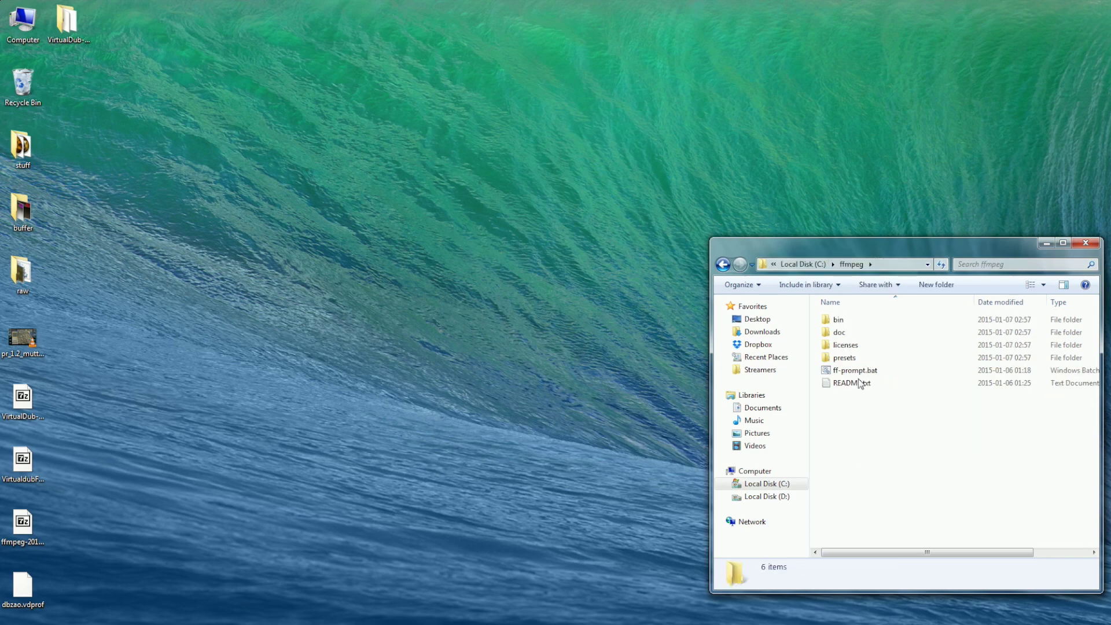
{"action": "left_click_drag", "start_coordinate": [843, 242], "coordinate": [458, 88]}
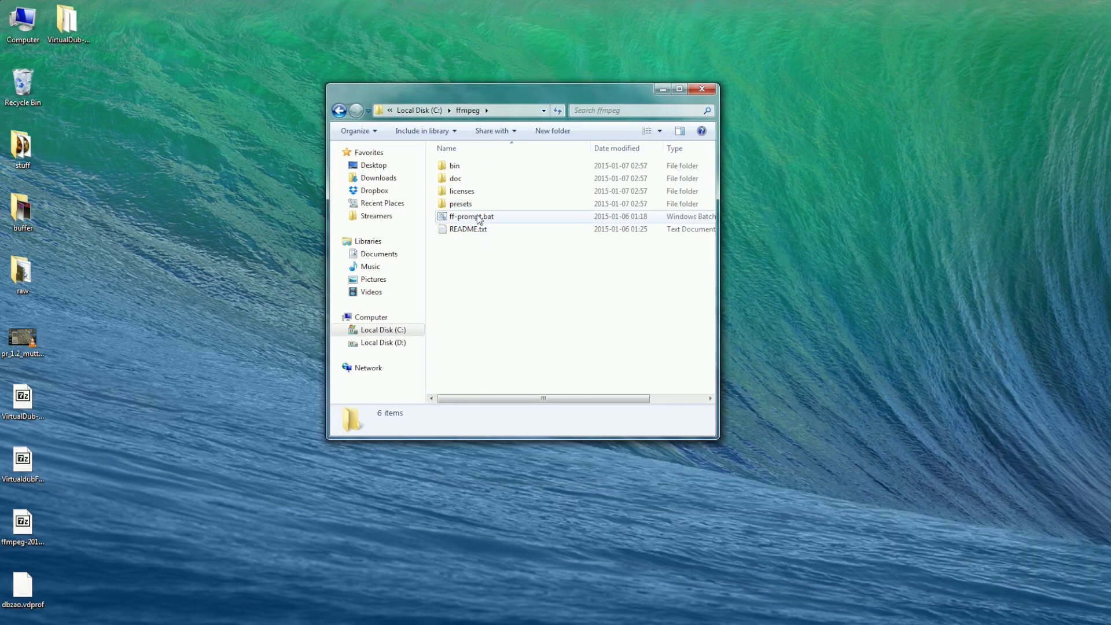
{"action": "double_click", "coordinate": [475, 217]}
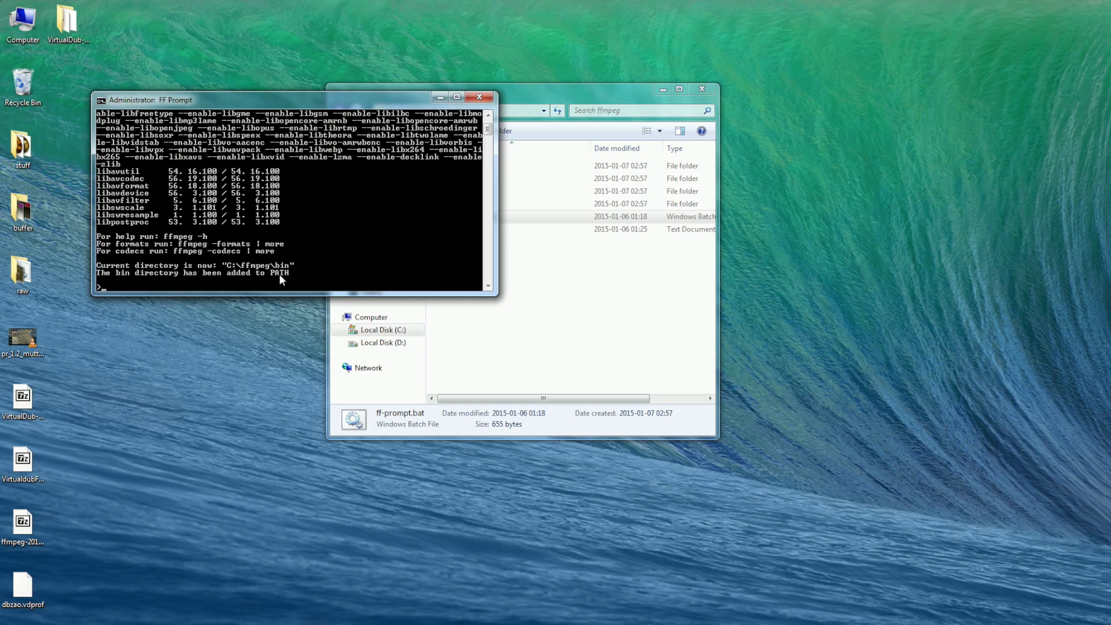
{"action": "type", "text": "exit"}
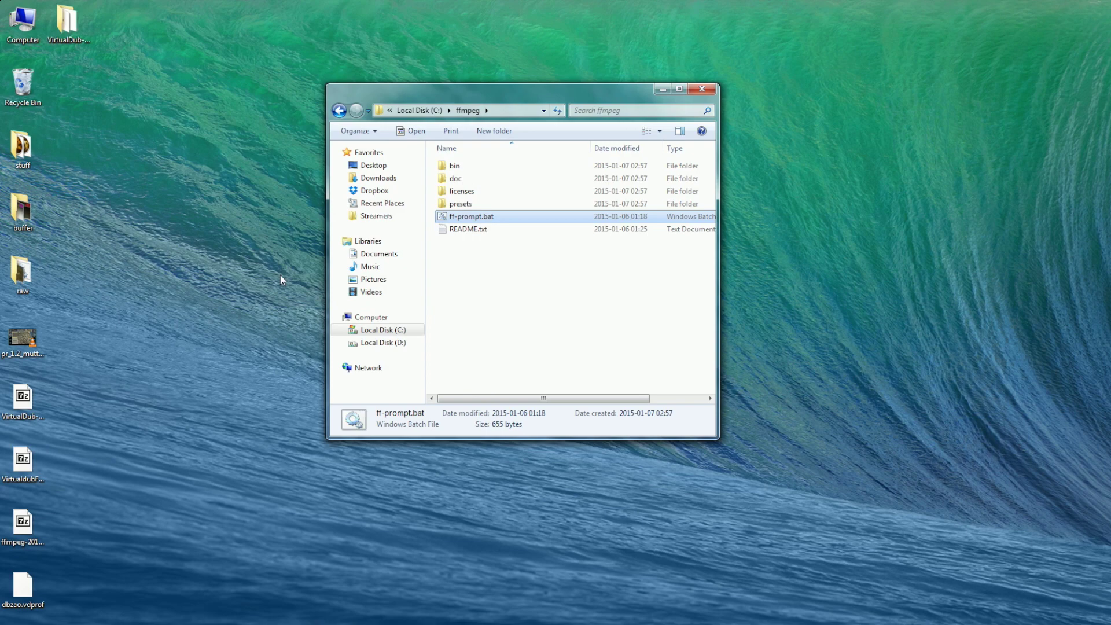
{"action": "key", "text": "alt+F4"}
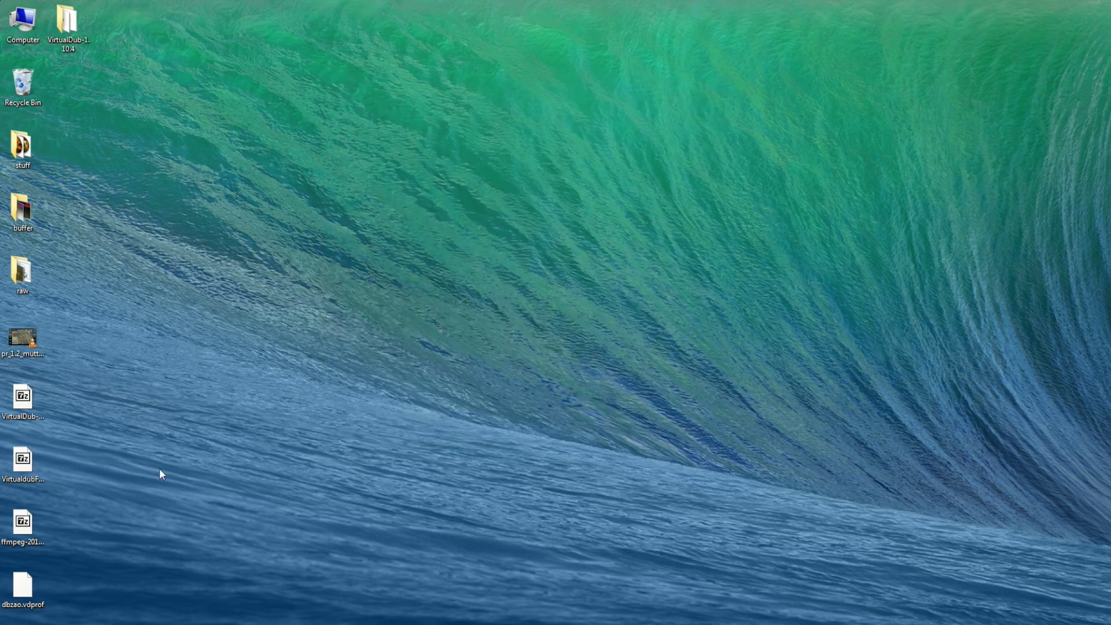
Launch VirtualDub from the VirtualDub-1.10.4 folder.
{"action": "left_click", "coordinate": [11, 611]}
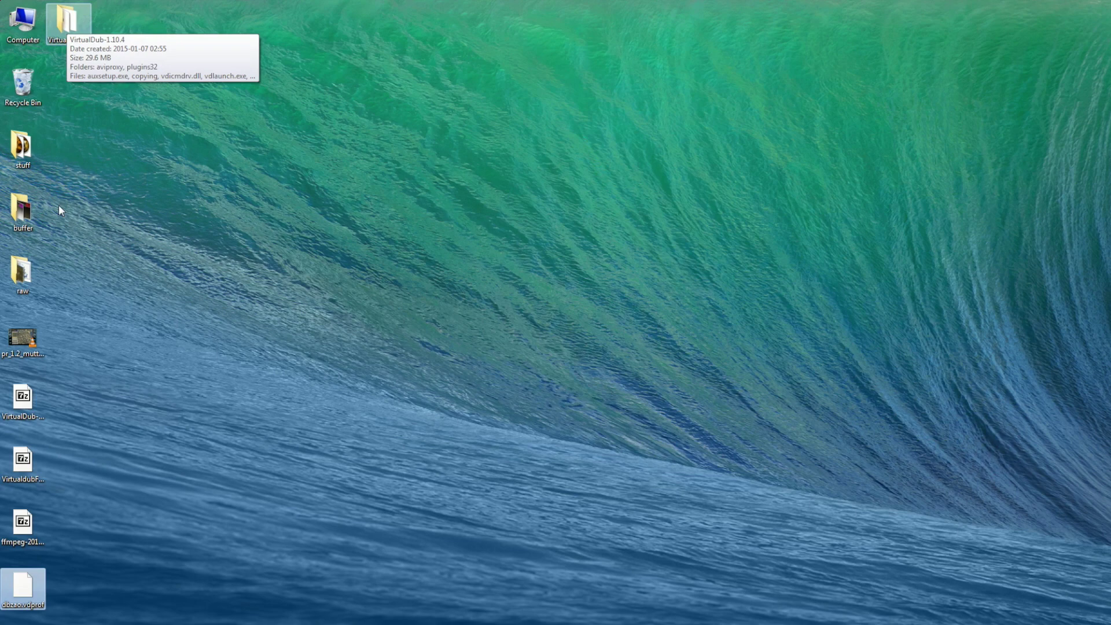
{"action": "double_click", "coordinate": [71, 43]}
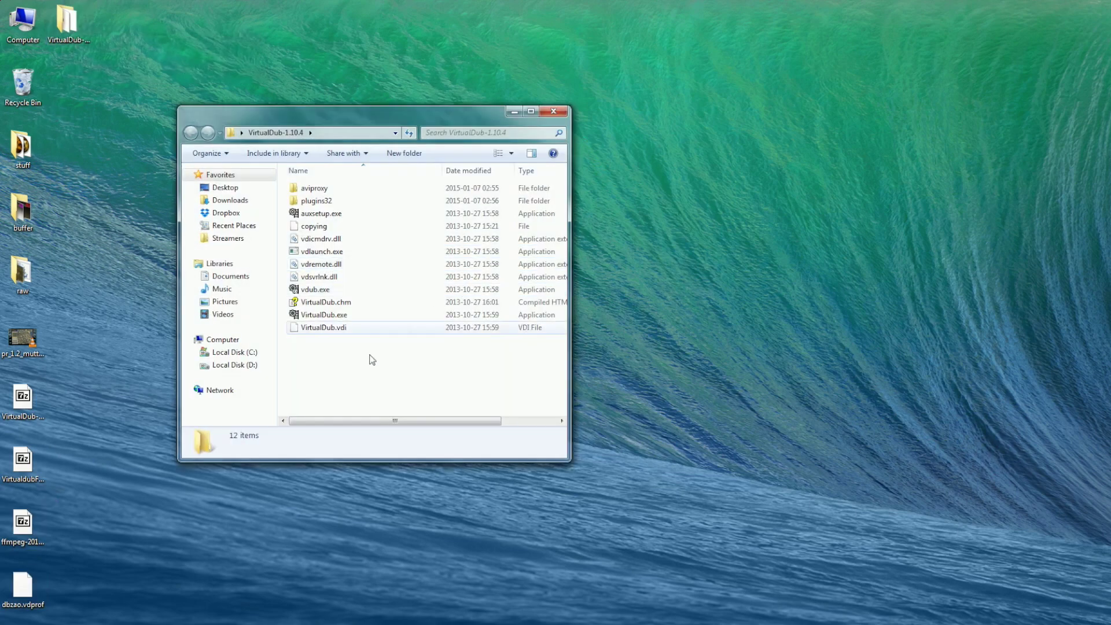
{"action": "double_click", "coordinate": [326, 314]}
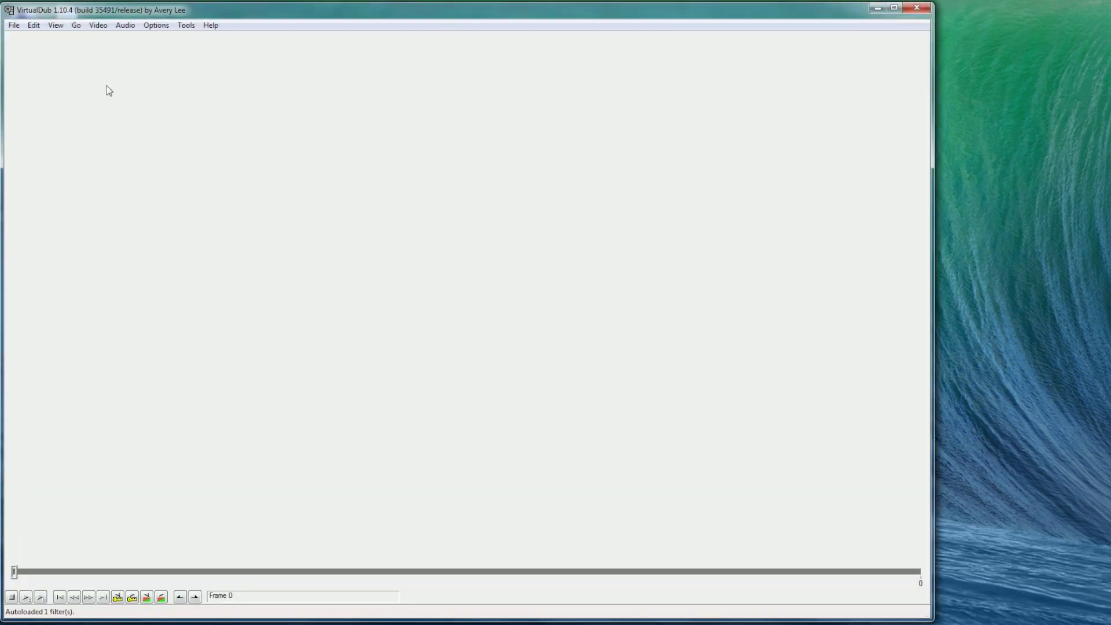
Import the dbzao.vdprof profile into External encoders and show the Encoders list.
{"action": "left_click", "coordinate": [157, 25]}
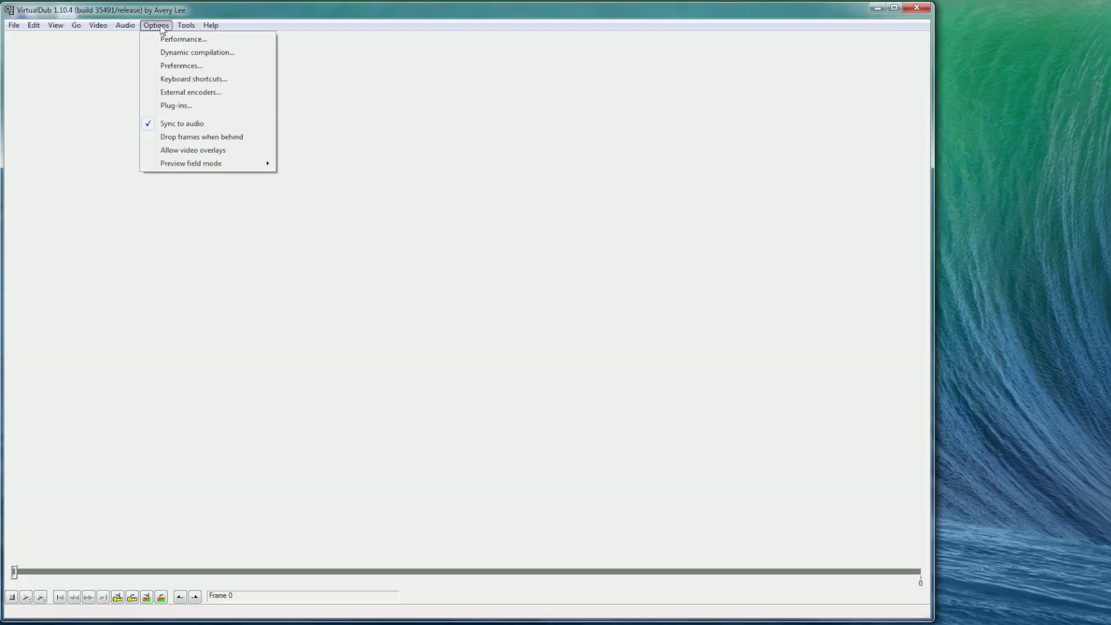
{"action": "left_click", "coordinate": [206, 94]}
{"action": "left_click", "coordinate": [218, 239]}
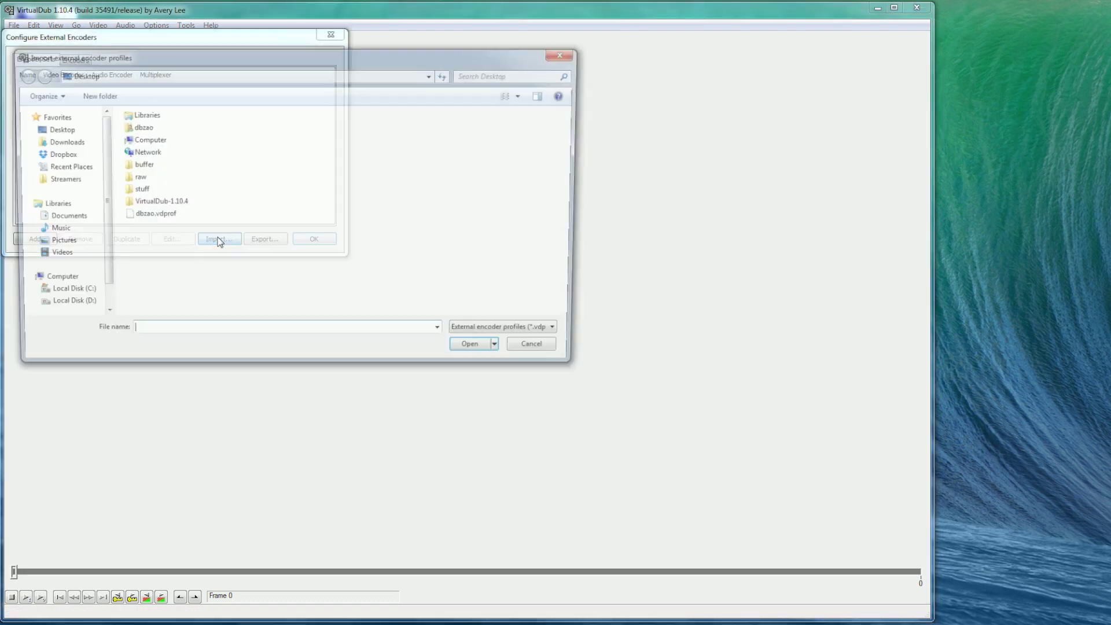
{"action": "left_click", "coordinate": [151, 215]}
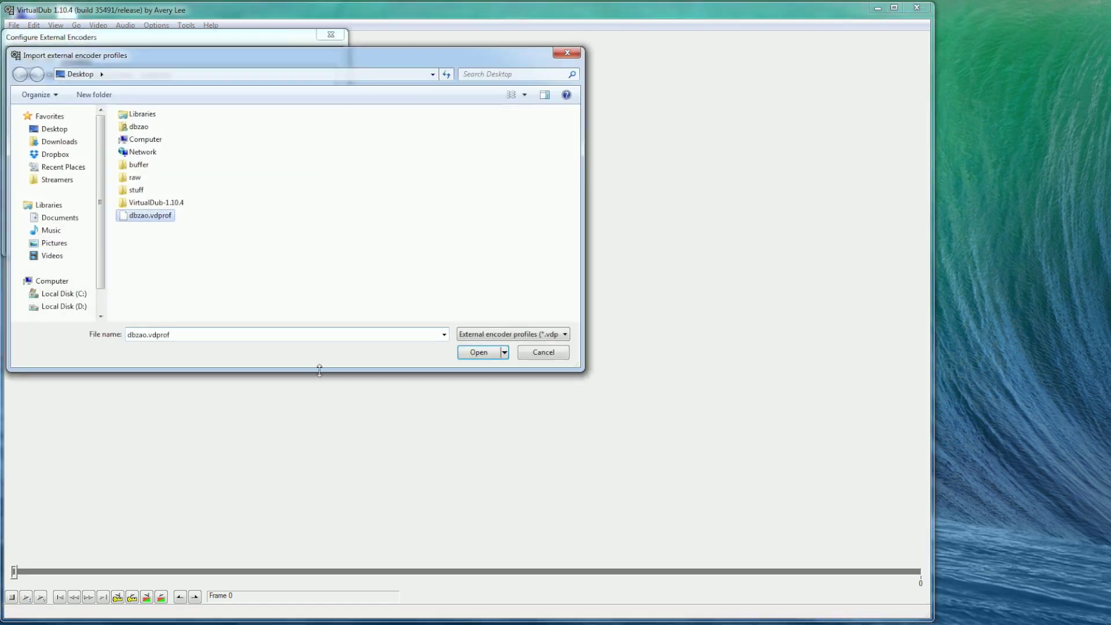
{"action": "left_click", "coordinate": [474, 357]}
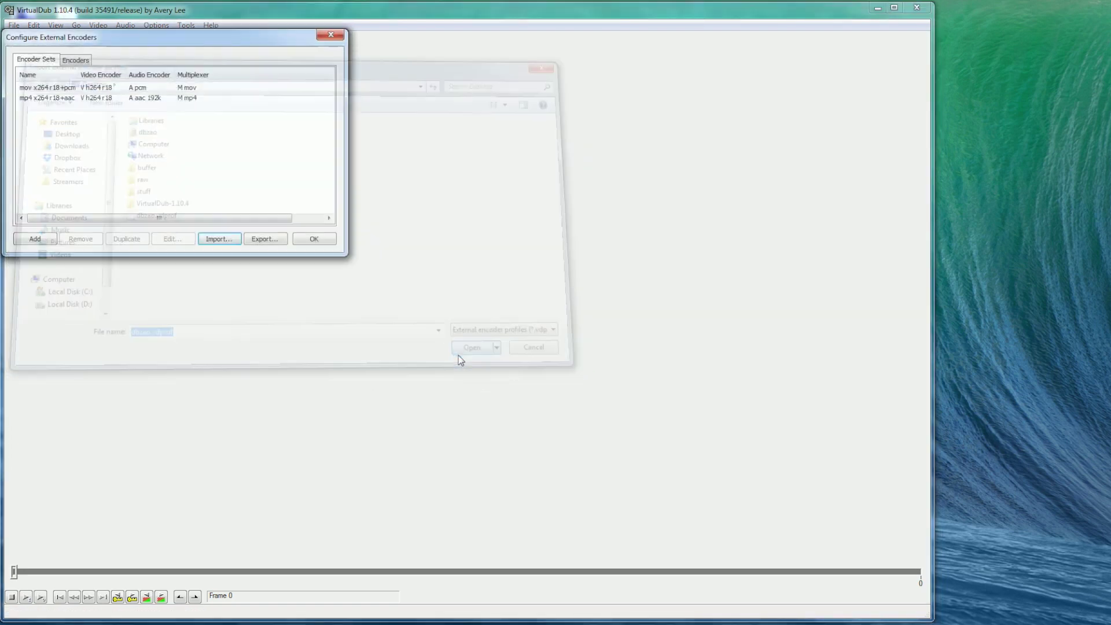
{"action": "left_click", "coordinate": [75, 60]}
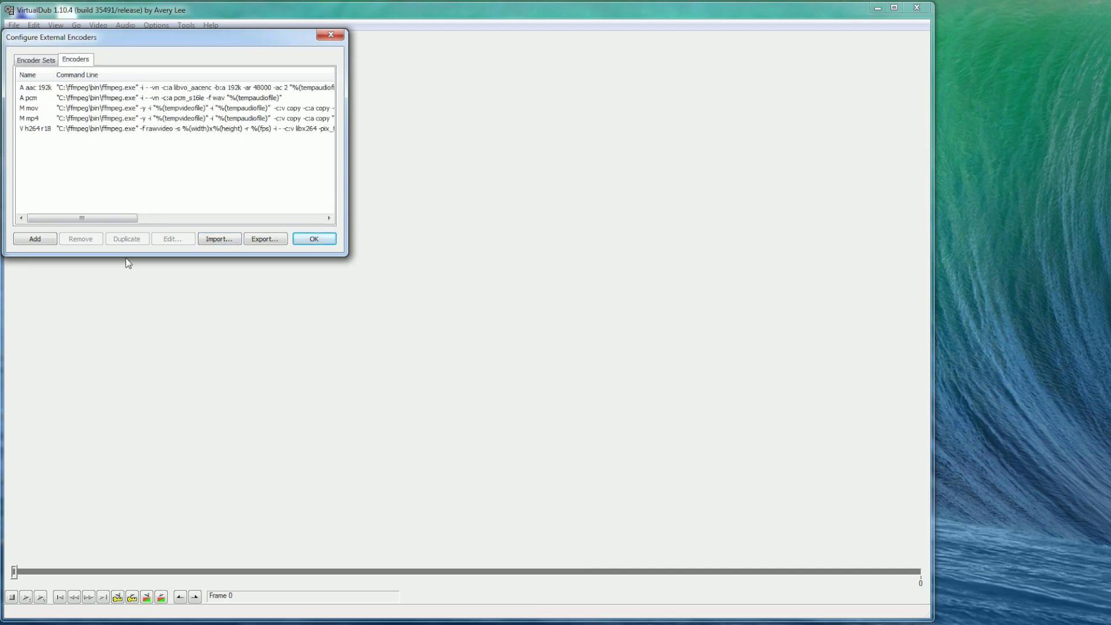
{"action": "left_click_drag", "start_coordinate": [121, 218], "coordinate": [82, 224]}
Review the V h264 r18 encoder profile and cancel without changes.
{"action": "left_click", "coordinate": [99, 129]}
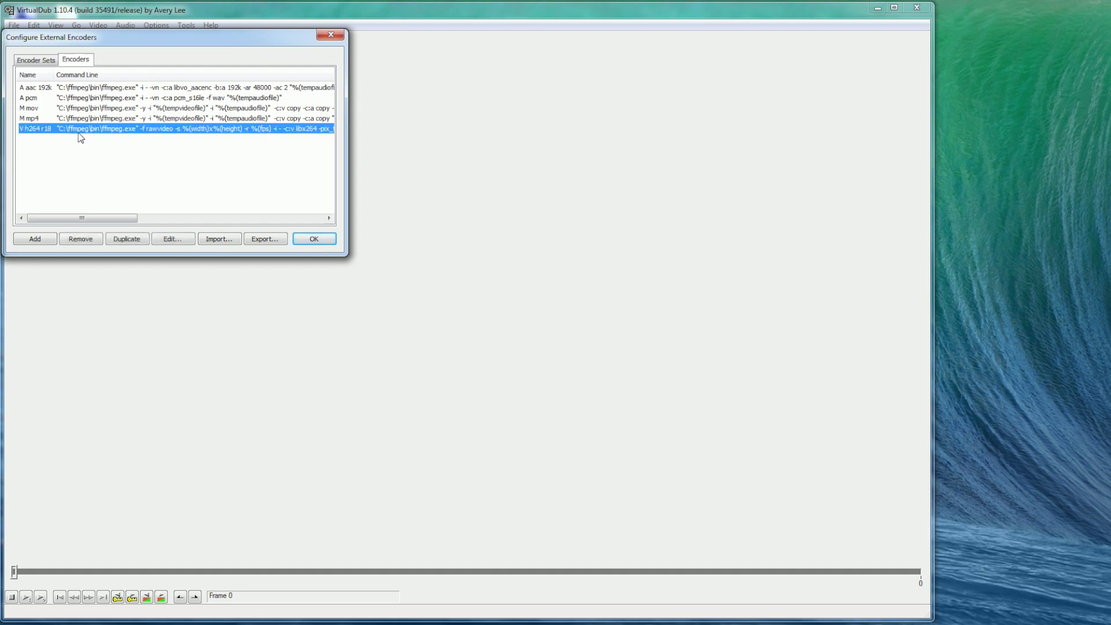
{"action": "left_click", "coordinate": [174, 240]}
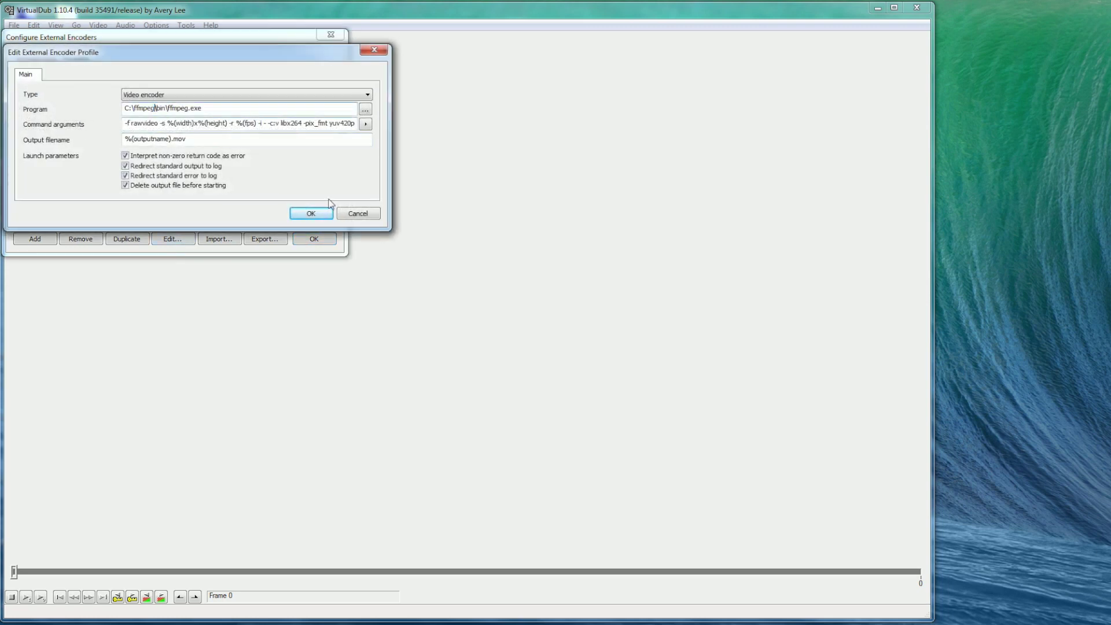
{"action": "left_click", "coordinate": [354, 213]}
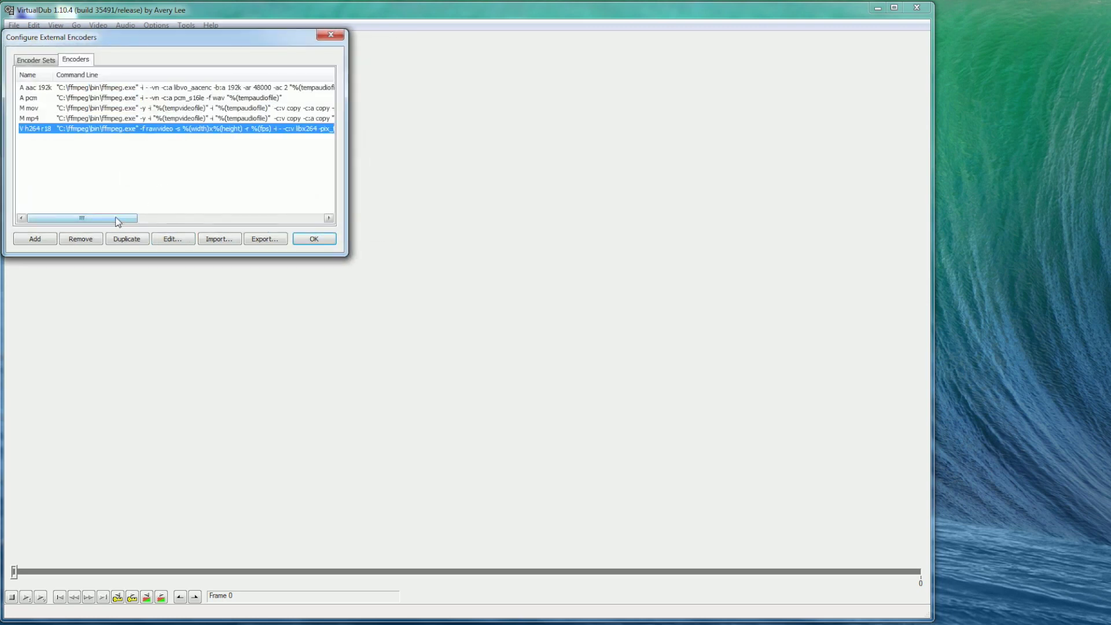
{"action": "mouse_move", "coordinate": [82, 219]}
{"action": "left_mouse_down"}
{"action": "mouse_move", "coordinate": [266, 218]}
{"action": "mouse_move", "coordinate": [81, 216]}
{"action": "left_mouse_up"}
{"action": "left_click", "coordinate": [72, 185]}
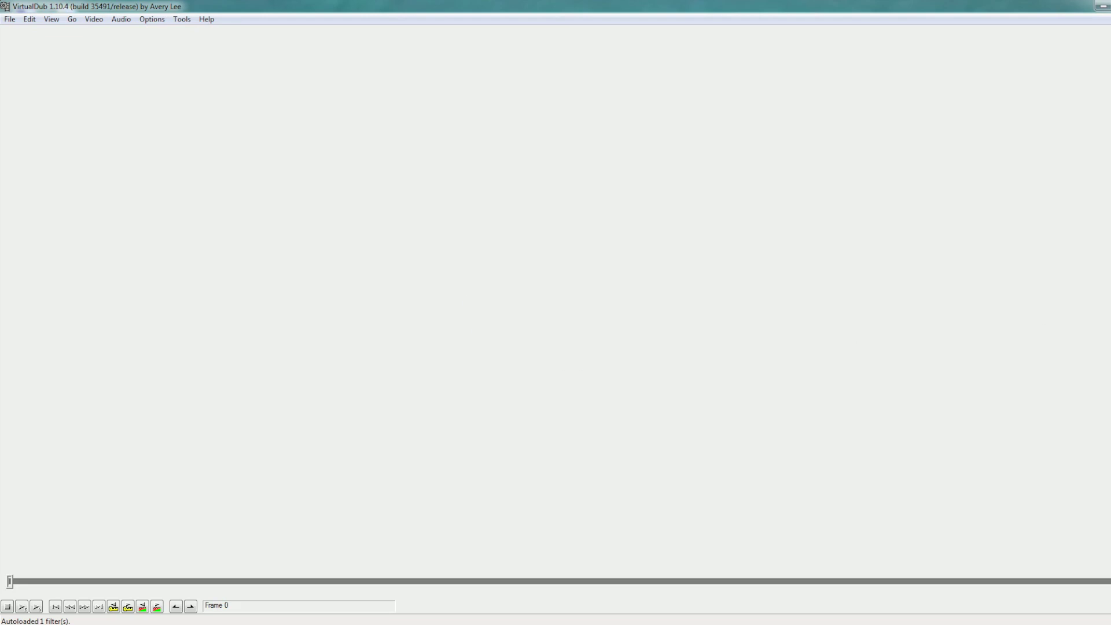
Load 001.avi into VirtualDub by dragging it from the raw folder onto the window.
{"action": "key", "text": "alt+Tab"}
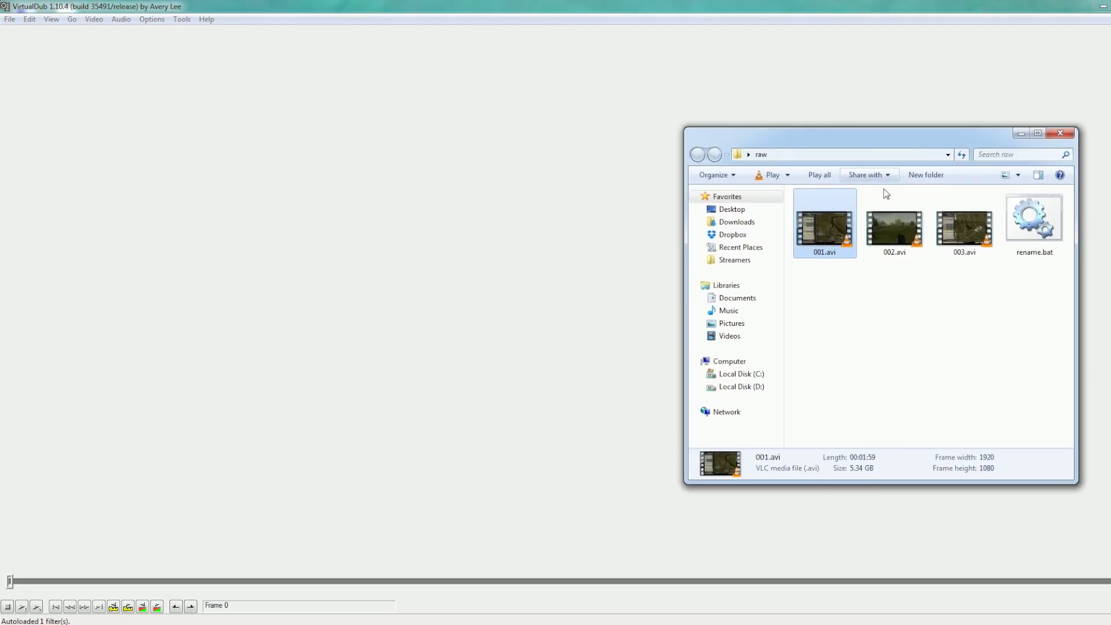
{"action": "left_click_drag", "start_coordinate": [822, 255], "coordinate": [354, 296]}
{"action": "left_click", "coordinate": [364, 6]}
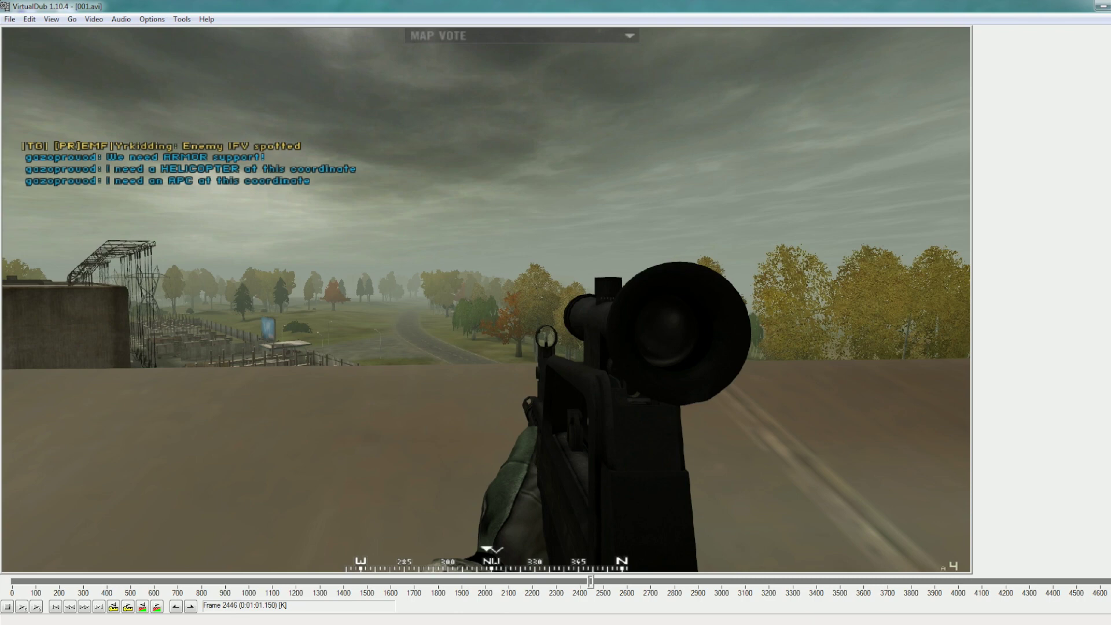
Mark the selection end at frame 2446 and preview 001.avi by scrubbing, playing and stopping.
{"action": "left_click", "coordinate": [191, 606]}
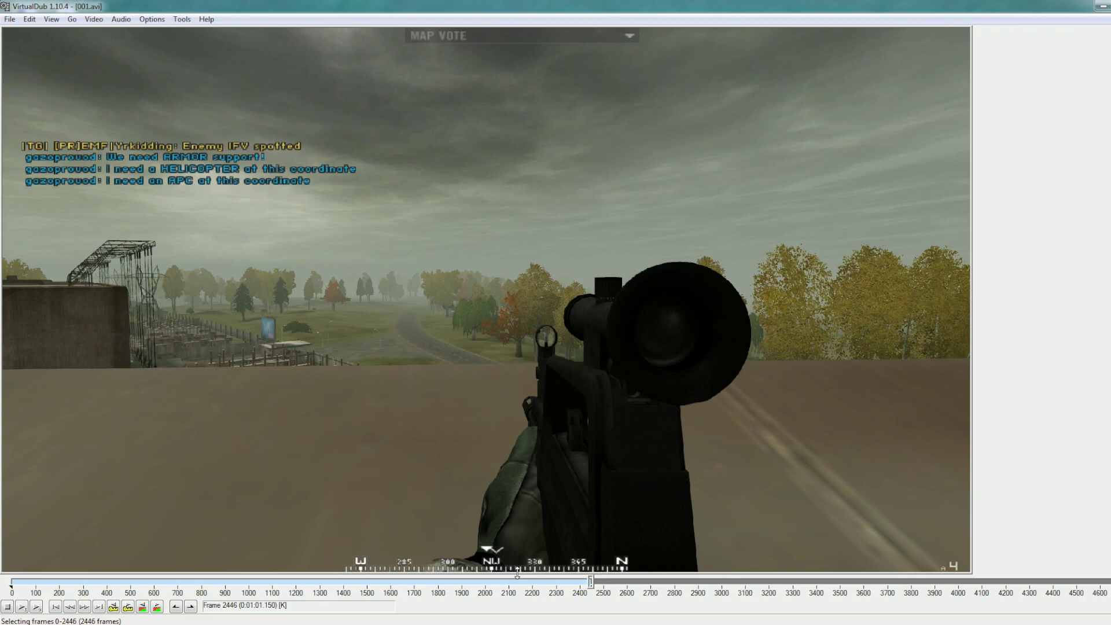
{"action": "scroll", "coordinate": [517, 574], "scroll_direction": "up", "scroll_amount": 3}
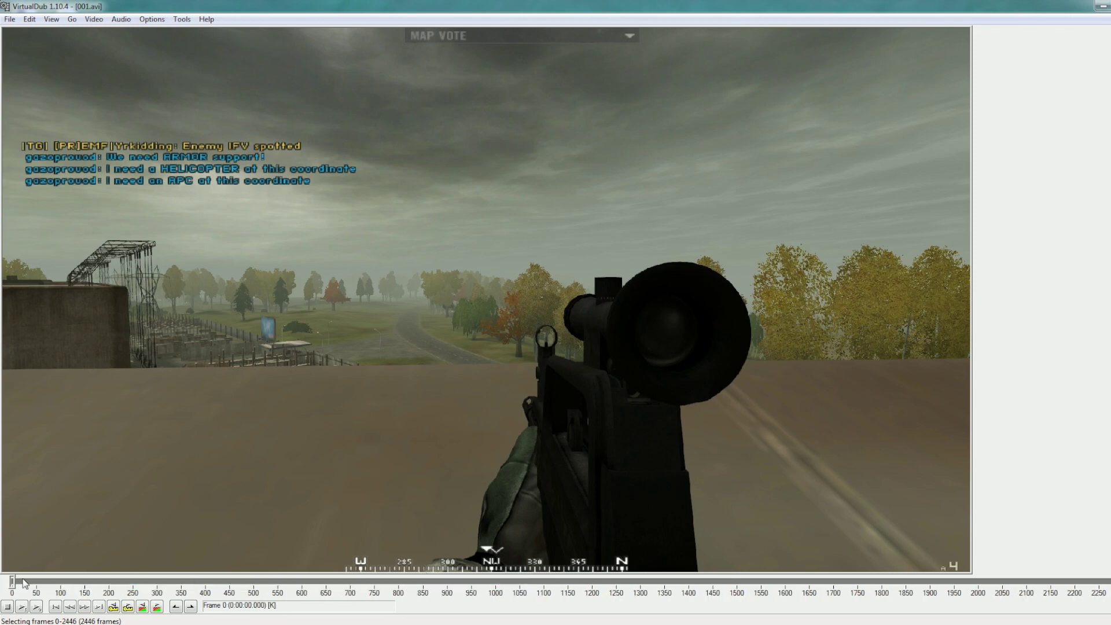
{"action": "left_click_drag", "start_coordinate": [12, 582], "coordinate": [12, 583]}
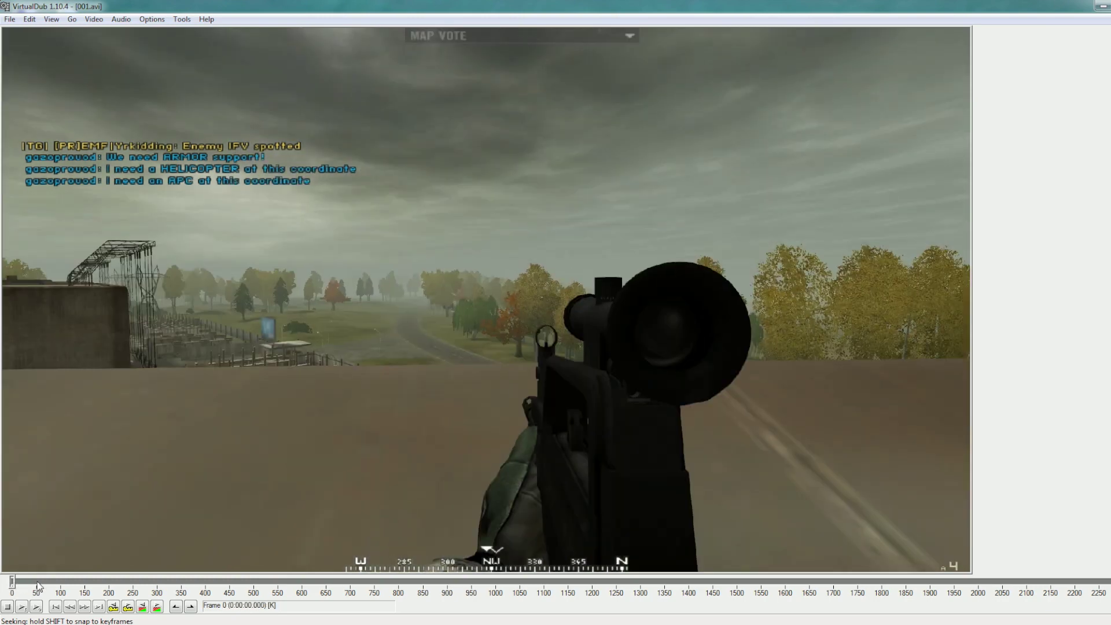
{"action": "left_click", "coordinate": [22, 607]}
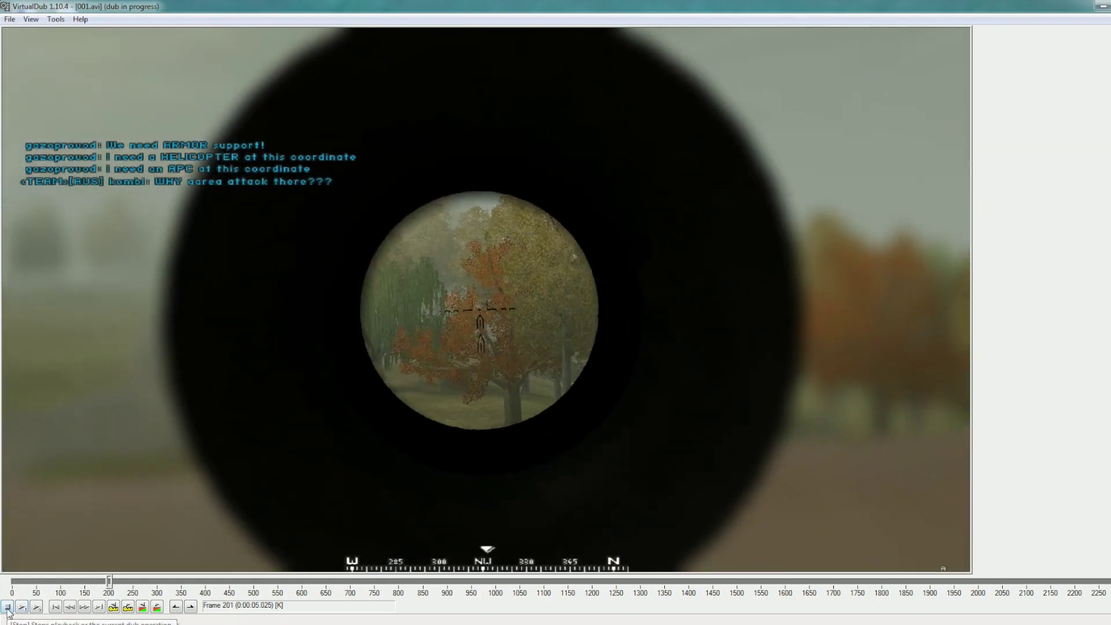
{"action": "left_click", "coordinate": [7, 611]}
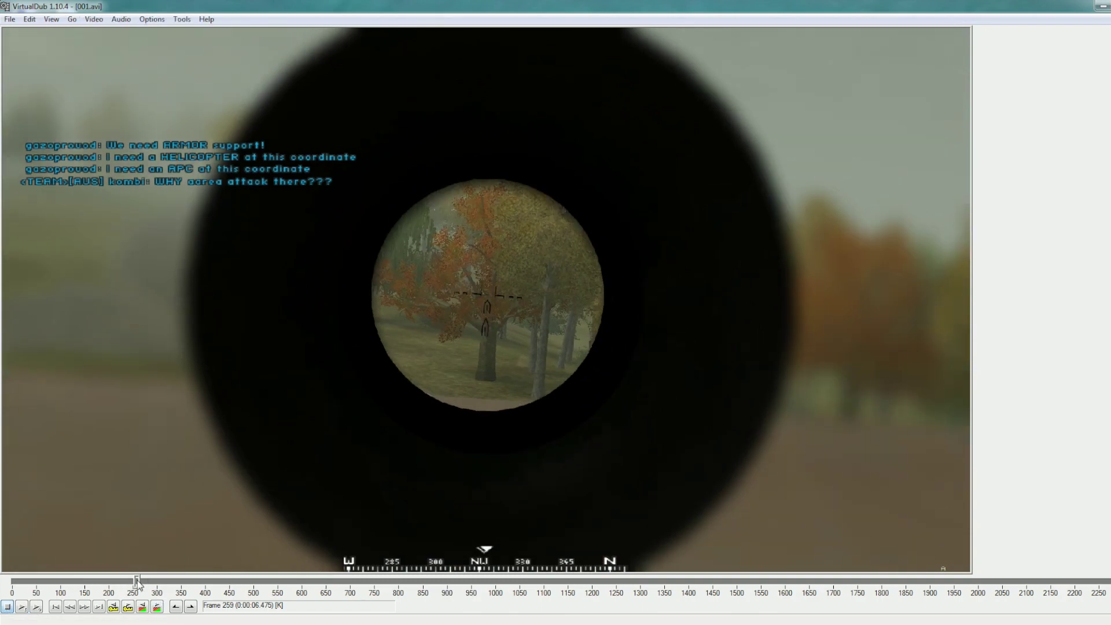
Move to frame 2341 and bring VirtualDub back in front of the raw folder window.
{"action": "left_click_drag", "start_coordinate": [132, 581], "coordinate": [1107, 580]}
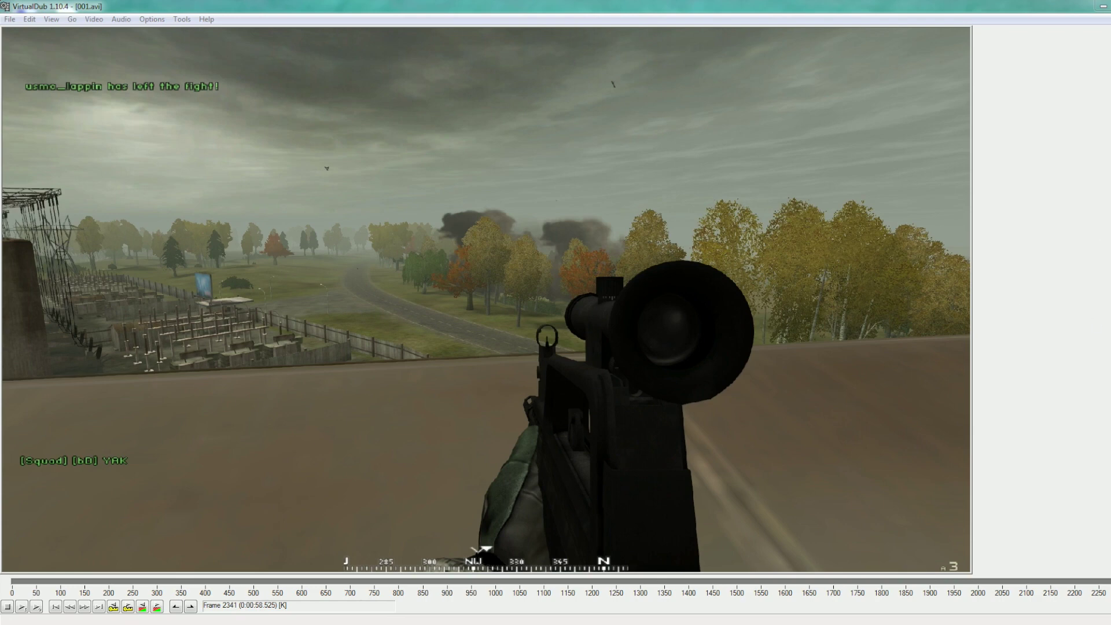
{"action": "left_click_drag", "start_coordinate": [830, 40], "coordinate": [878, 91]}
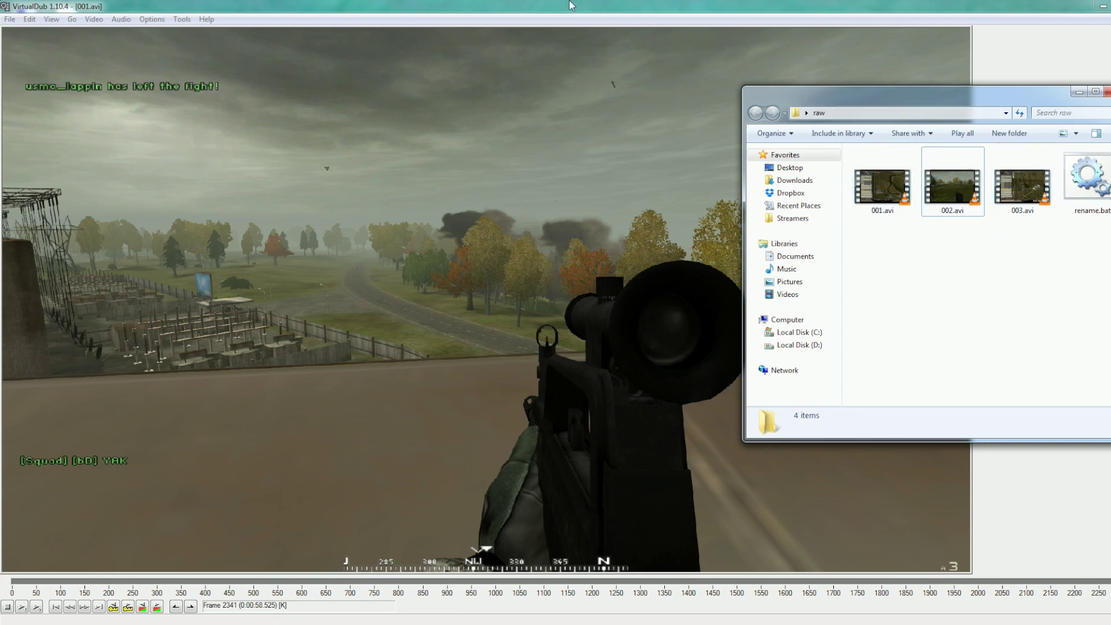
{"action": "left_click", "coordinate": [571, 5]}
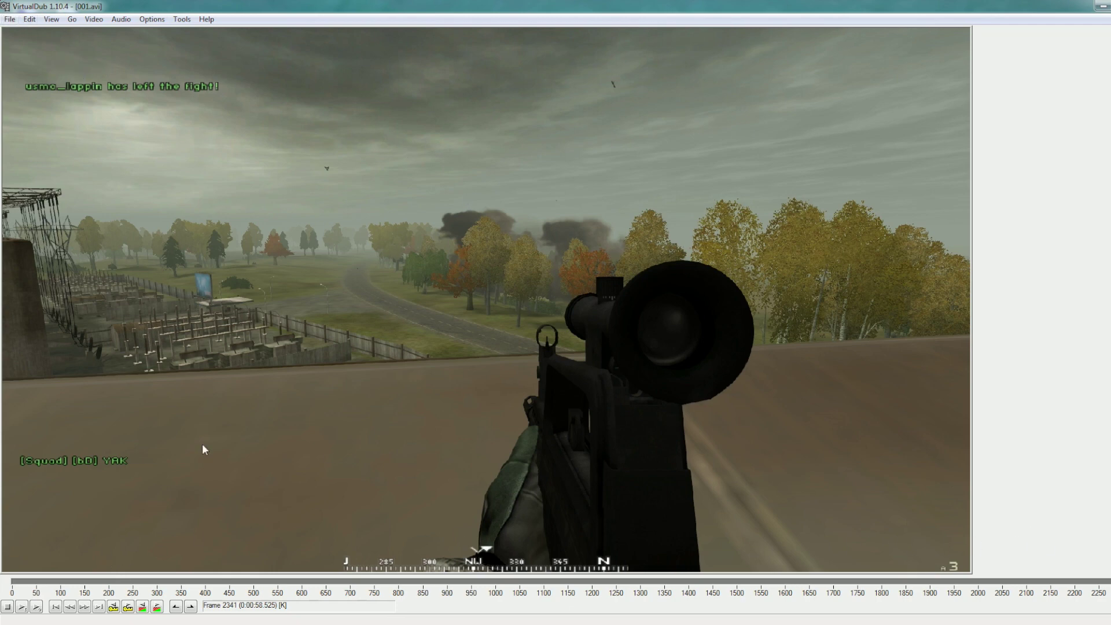
Pick Desktop > raw > 002.avi to append, with Autodetect additional segments by filename ticked.
{"action": "left_click", "coordinate": [10, 19]}
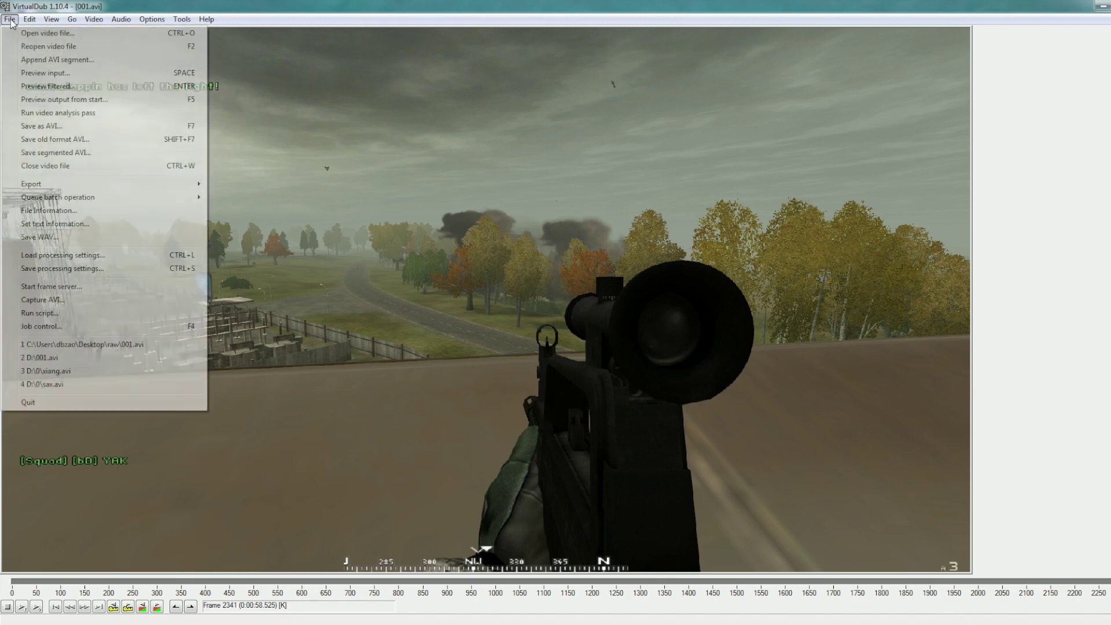
{"action": "left_click", "coordinate": [46, 60]}
{"action": "left_click", "coordinate": [58, 123]}
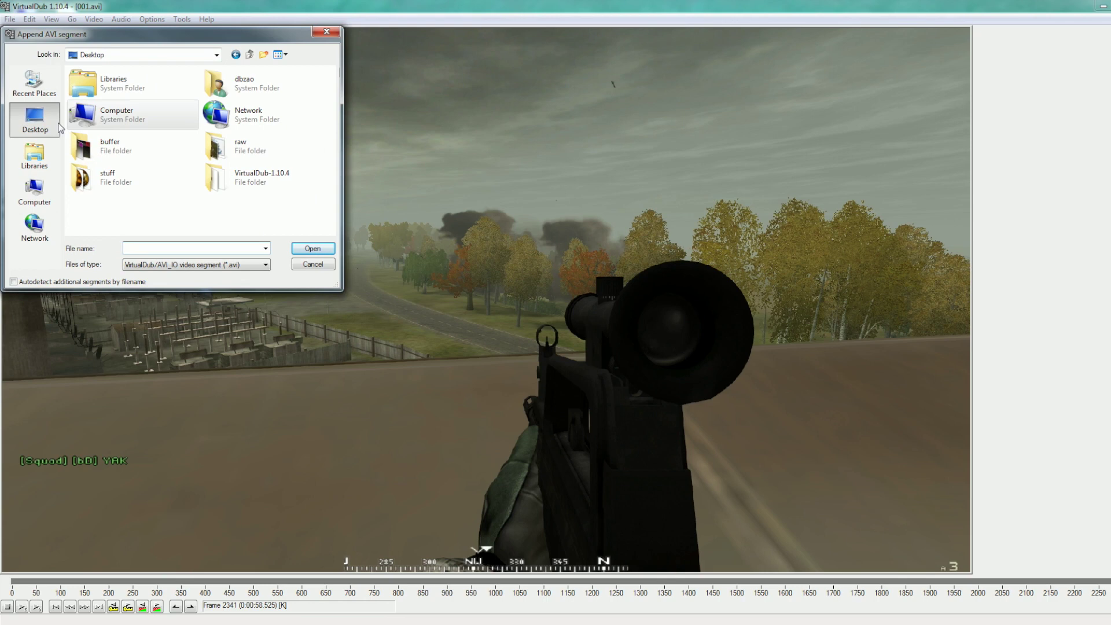
{"action": "double_click", "coordinate": [232, 151]}
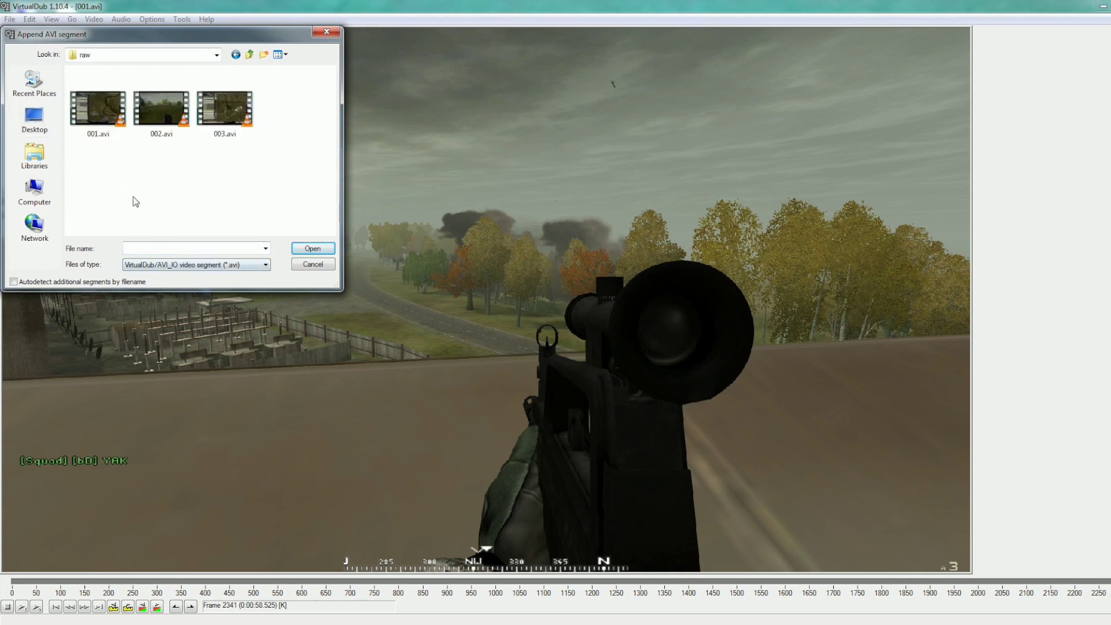
{"action": "left_click", "coordinate": [154, 112]}
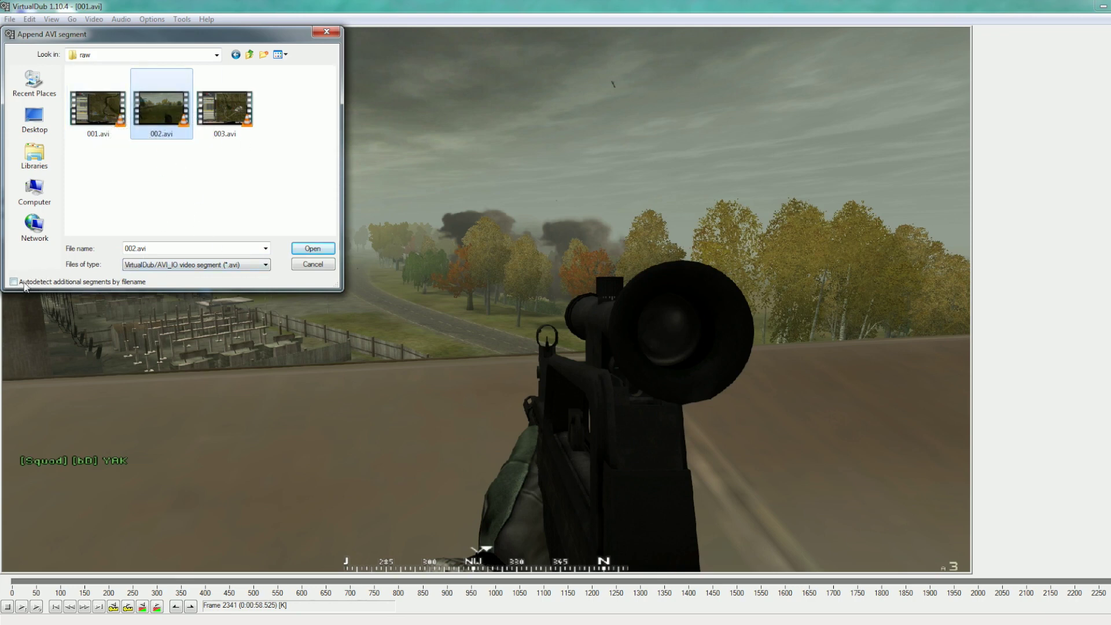
{"action": "left_click", "coordinate": [12, 282]}
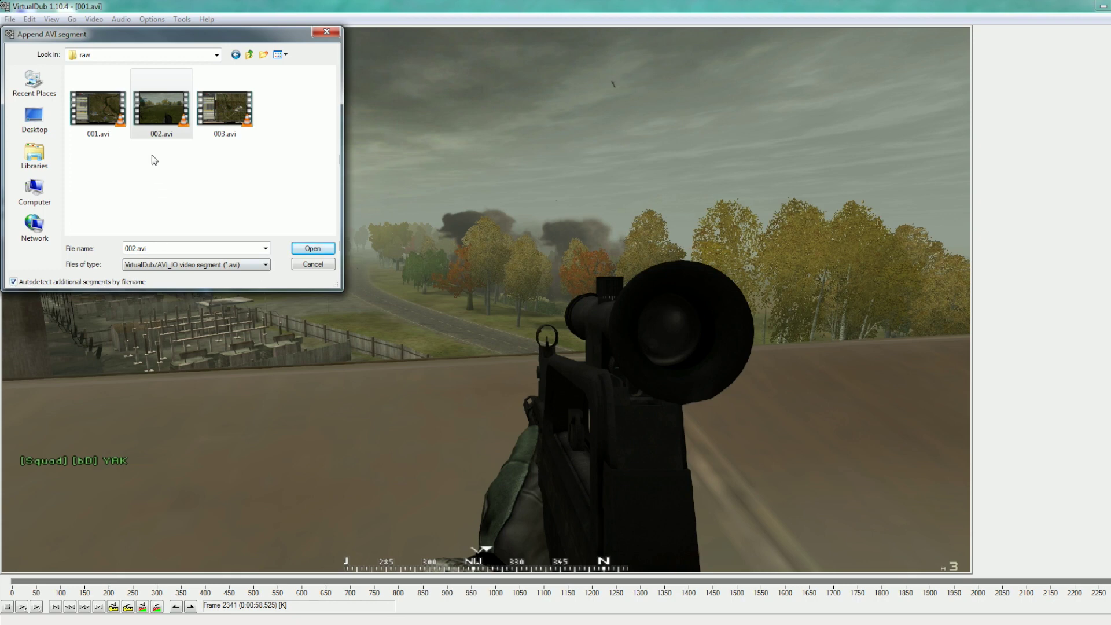
{"action": "left_click", "coordinate": [155, 137]}
Append 002.avi and 003.avi, then scrub through the joined footage.
{"action": "left_click", "coordinate": [312, 249]}
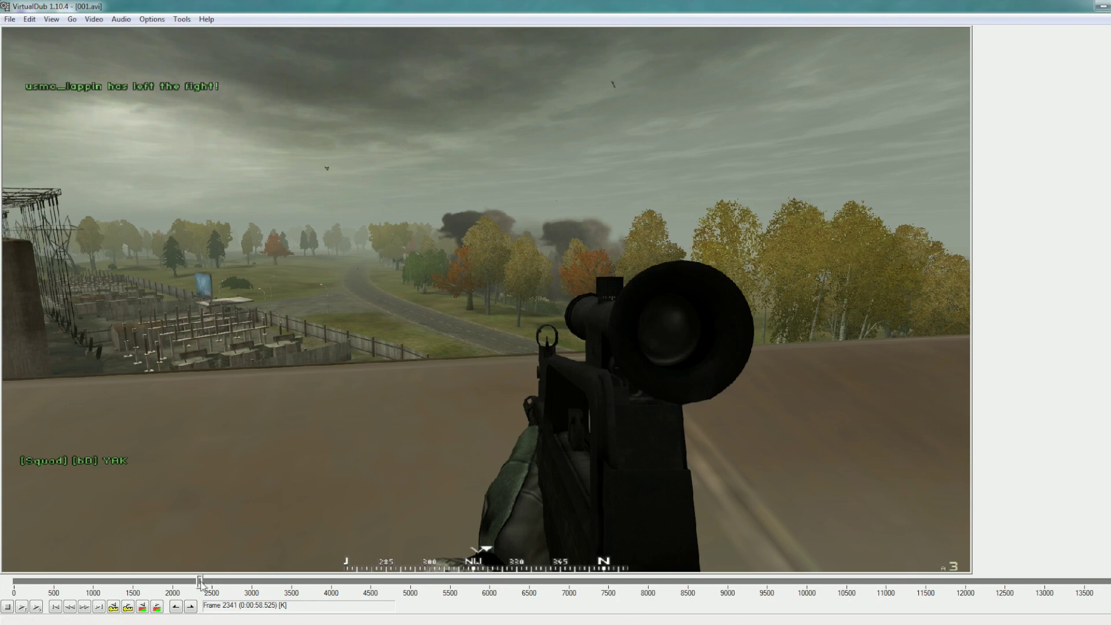
{"action": "mouse_move", "coordinate": [200, 583]}
{"action": "left_mouse_down"}
{"action": "mouse_move", "coordinate": [926, 588]}
{"action": "mouse_move", "coordinate": [184, 574]}
{"action": "mouse_move", "coordinate": [198, 585]}
{"action": "left_mouse_up"}
Start the selection at frame 2342, where the second clip begins, and play forward.
{"action": "key", "text": "Right"}
{"action": "key", "text": "Right"}
{"action": "key", "text": "Right"}
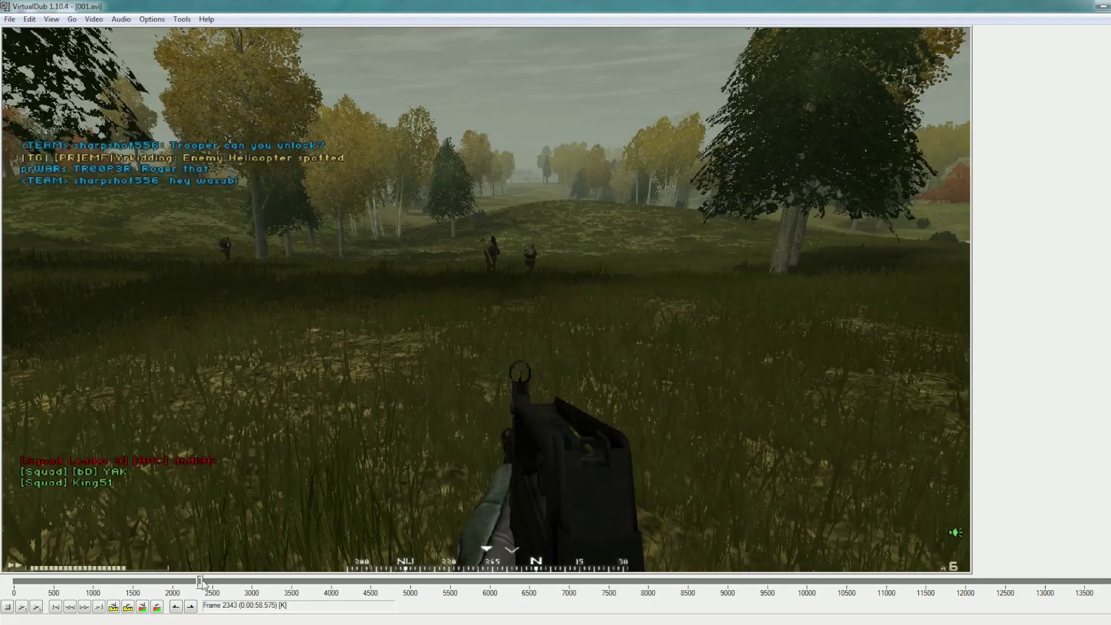
{"action": "key", "text": "Left"}
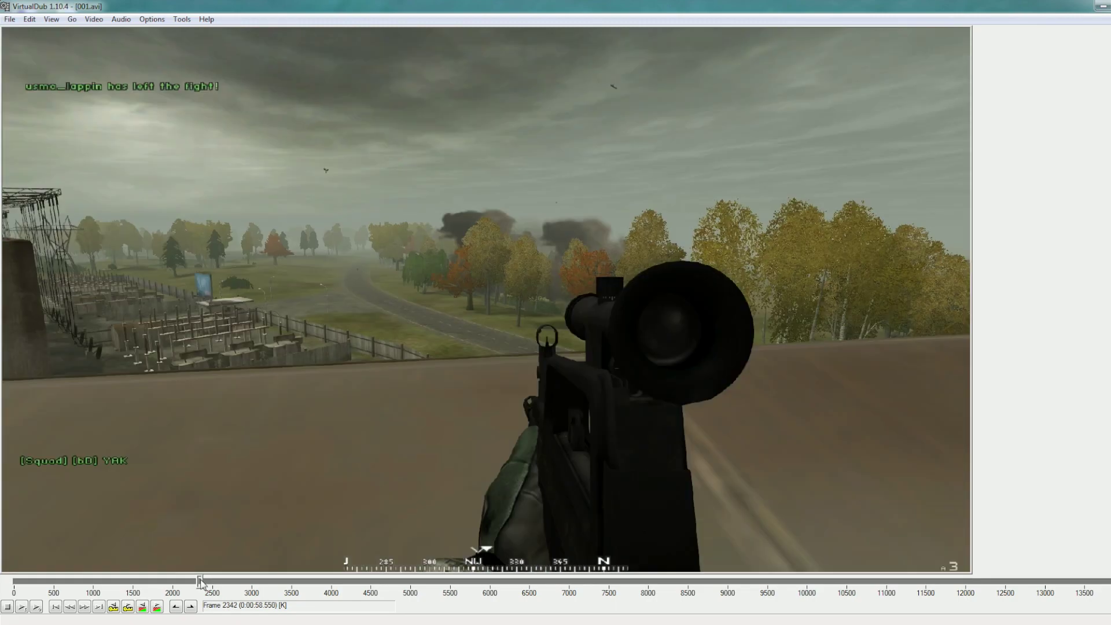
{"action": "left_click", "coordinate": [175, 608]}
{"action": "key", "text": "Right"}
{"action": "key", "text": "Right"}
{"action": "key", "text": "Right"}
{"action": "key", "text": "Right"}
{"action": "key", "text": "Right"}
{"action": "key", "text": "Right"}
{"action": "key", "text": "Right"}
{"action": "key", "text": "Right"}
{"action": "key", "text": "Right"}
{"action": "key", "text": "Right"}
{"action": "key", "text": "Right"}
{"action": "key", "text": "Right"}
{"action": "key", "text": "Right"}
{"action": "key", "text": "Right"}
{"action": "key", "text": "Right"}
{"action": "key", "text": "Right"}
{"action": "key", "text": "Right"}
{"action": "key", "text": "Right"}
{"action": "key", "text": "Right"}
{"action": "key", "text": "Right"}
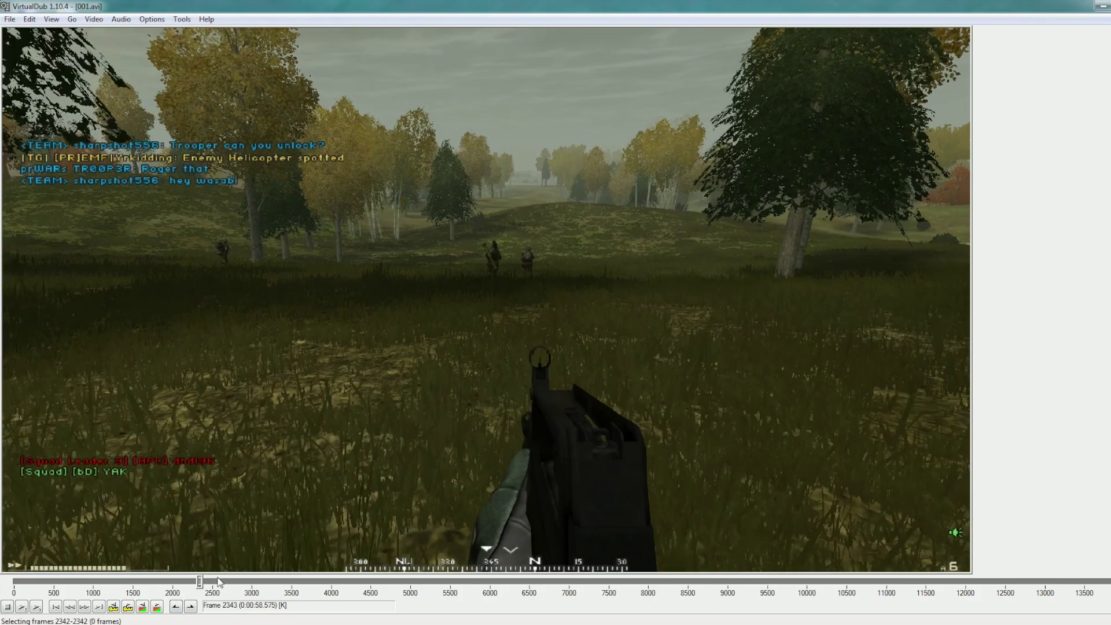
{"action": "key", "text": "Right"}
{"action": "key", "text": "Right"}
{"action": "key", "text": "Right"}
{"action": "key", "text": "Right"}
{"action": "key", "text": "Right"}
{"action": "key", "text": "Right"}
{"action": "key", "text": "Right"}
{"action": "key", "text": "Right"}
{"action": "key", "text": "Right"}
{"action": "key", "text": "Right"}
{"action": "key", "text": "Right"}
{"action": "key", "text": "Right"}
{"action": "key", "text": "Right"}
{"action": "key", "text": "Right"}
{"action": "key", "text": "Right"}
{"action": "key", "text": "Right"}
{"action": "key", "text": "Right"}
{"action": "key", "text": "Right"}
{"action": "key", "text": "Right"}
{"action": "key", "text": "Right"}
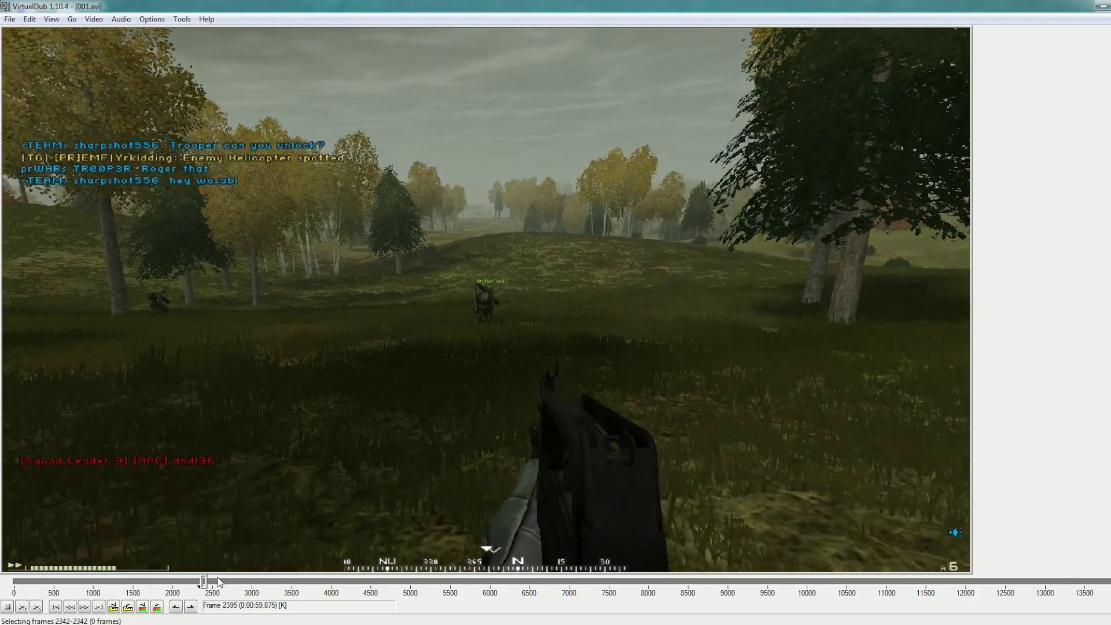
{"action": "key", "text": "Right"}
{"action": "key", "text": "Right"}
{"action": "key", "text": "Right"}
{"action": "key", "text": "Right"}
{"action": "key", "text": "Right"}
{"action": "key", "text": "Right"}
{"action": "key", "text": "Right"}
{"action": "key", "text": "Right"}
{"action": "key", "text": "Right"}
{"action": "key", "text": "Right"}
{"action": "key", "text": "Right"}
{"action": "key", "text": "Right"}
{"action": "key", "text": "Right"}
{"action": "key", "text": "Right"}
{"action": "key", "text": "Right"}
{"action": "key", "text": "Right"}
{"action": "key", "text": "Right"}
{"action": "key", "text": "Right"}
{"action": "key", "text": "Right"}
{"action": "key", "text": "Right"}
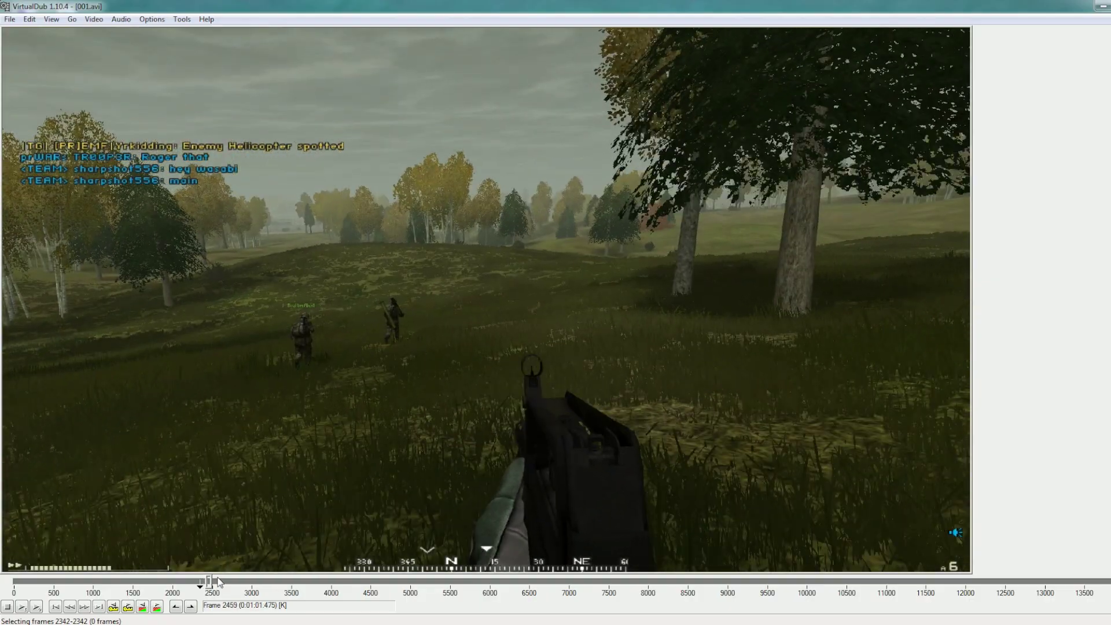
{"action": "key", "text": "space"}
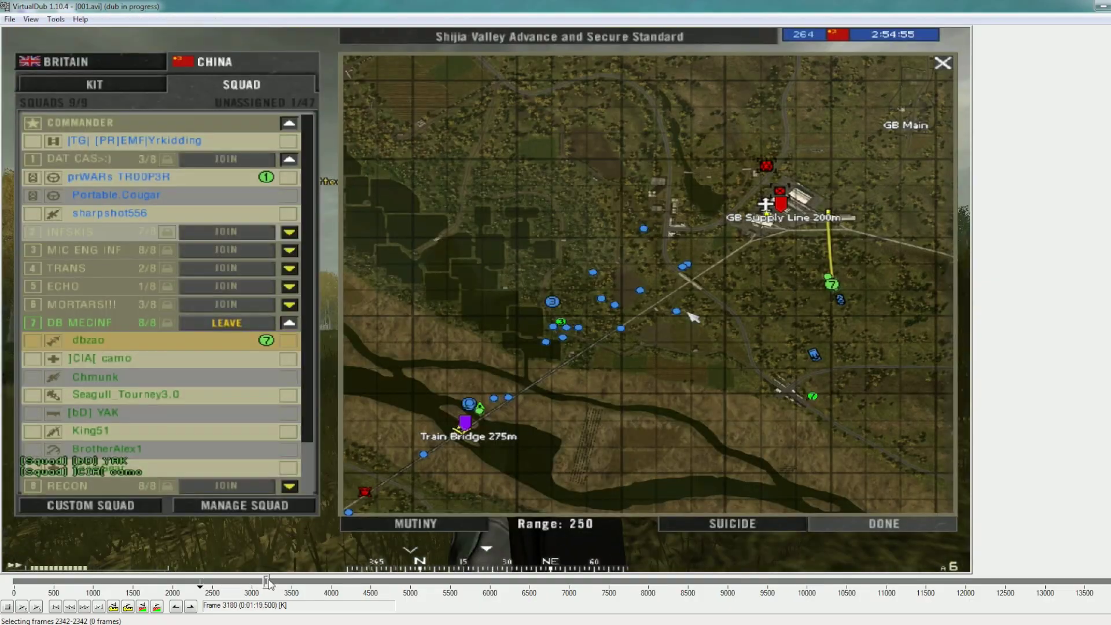
End the selection around frame 3185 and play back across the selected section.
{"action": "mouse_move", "coordinate": [269, 581]}
{"action": "left_mouse_down"}
{"action": "mouse_move", "coordinate": [251, 583]}
{"action": "mouse_move", "coordinate": [267, 585]}
{"action": "left_mouse_up"}
{"action": "left_click", "coordinate": [191, 606]}
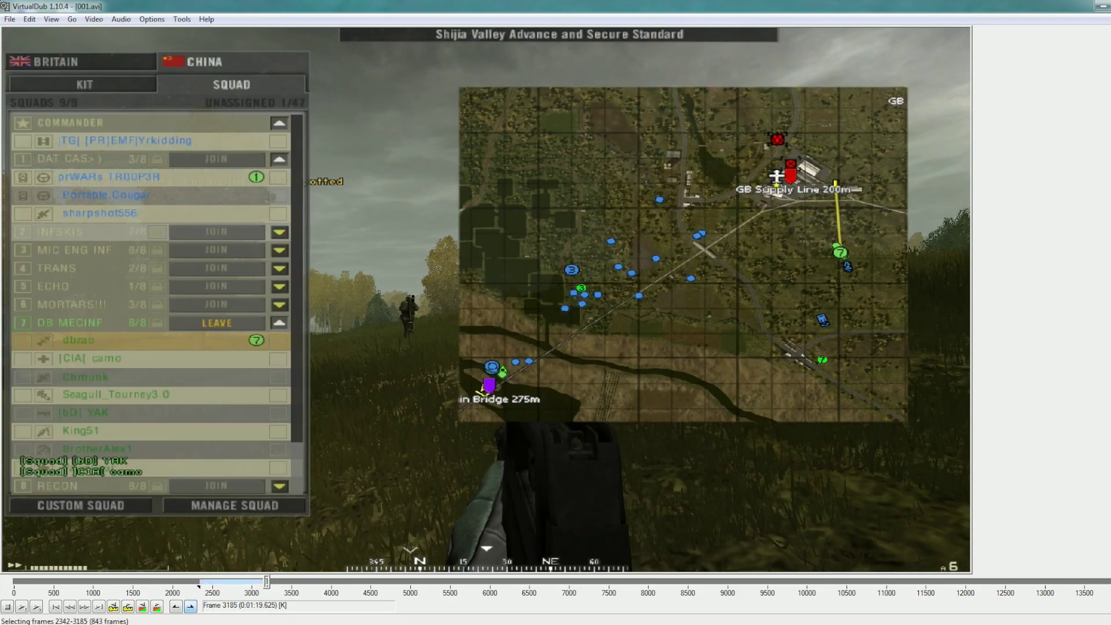
{"action": "key", "text": "Right"}
{"action": "key", "text": "Right"}
{"action": "key", "text": "Right"}
{"action": "key", "text": "Right"}
{"action": "key", "text": "Right"}
{"action": "key", "text": "Right"}
{"action": "key", "text": "Right"}
{"action": "key", "text": "Right"}
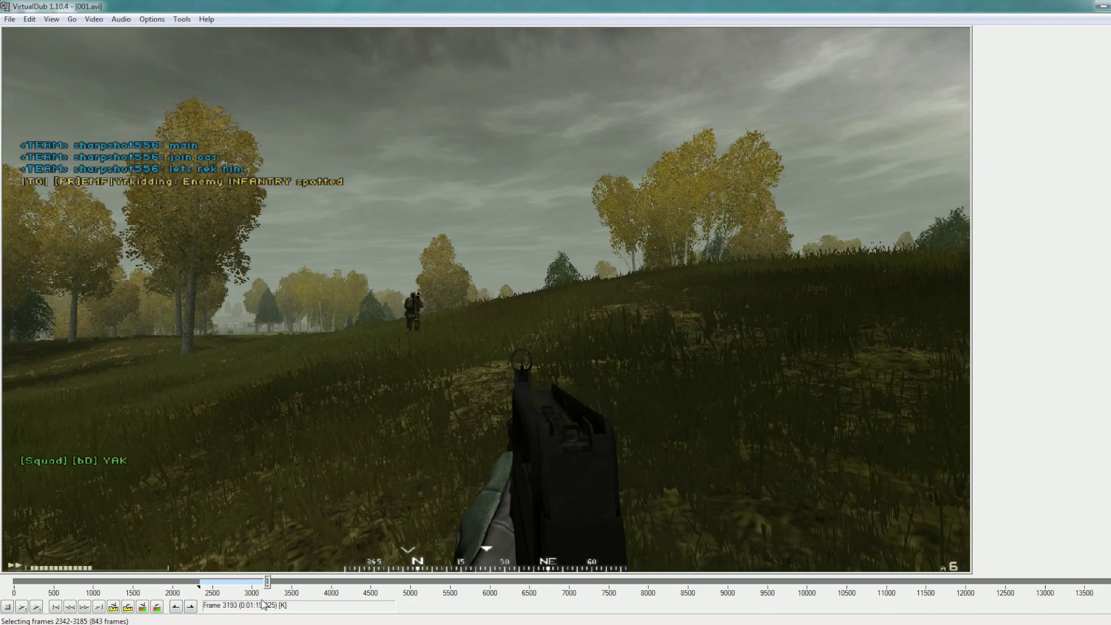
{"action": "key", "text": "Right"}
{"action": "key", "text": "Right"}
{"action": "key", "text": "Right"}
{"action": "key", "text": "Right"}
{"action": "key", "text": "Right"}
{"action": "key", "text": "Right"}
{"action": "key", "text": "Right"}
{"action": "key", "text": "Right"}
{"action": "key", "text": "Right"}
{"action": "key", "text": "Right"}
{"action": "key", "text": "Right"}
{"action": "key", "text": "Right"}
{"action": "key", "text": "Right"}
{"action": "key", "text": "Right"}
{"action": "key", "text": "Right"}
{"action": "key", "text": "Right"}
{"action": "key", "text": "Right"}
{"action": "key", "text": "Right"}
{"action": "key", "text": "Right"}
{"action": "key", "text": "Right"}
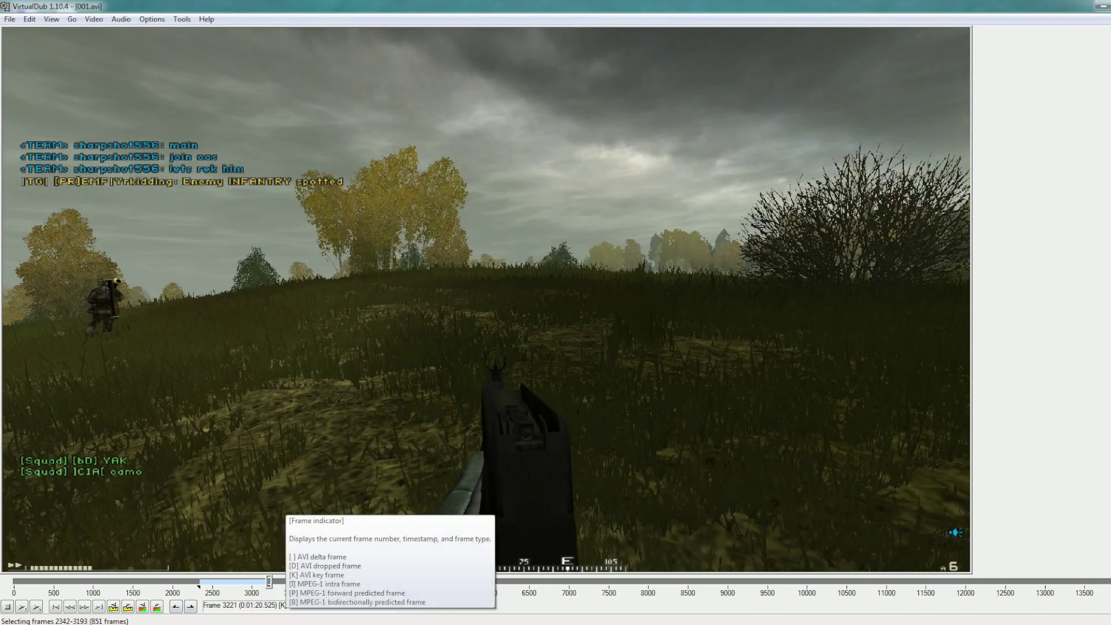
{"action": "key", "text": "ctrl+Left"}
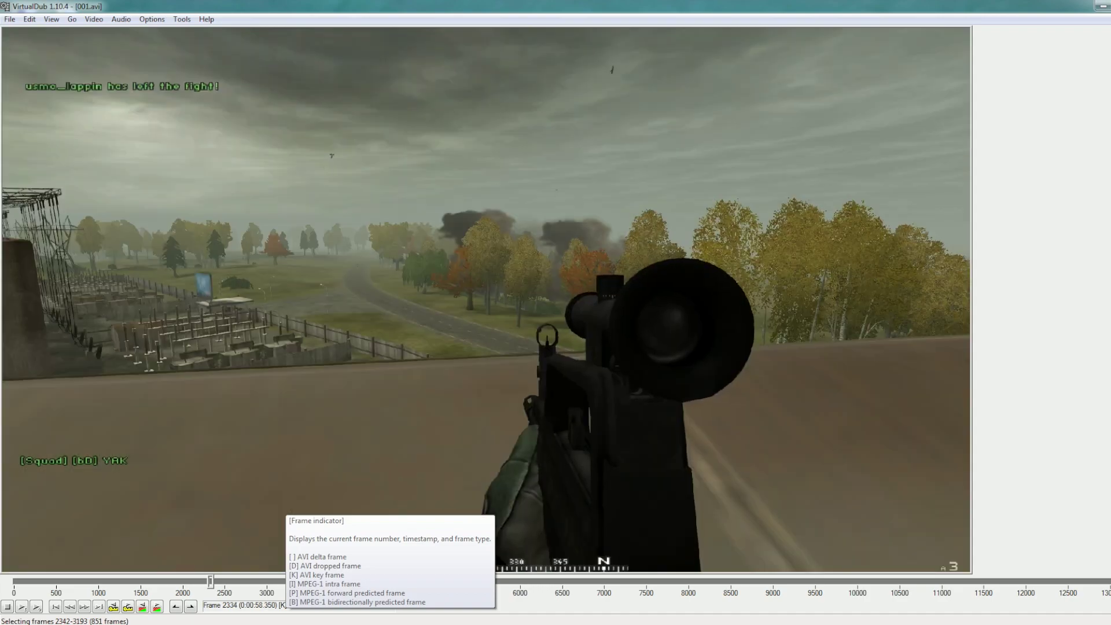
{"action": "key", "text": "space"}
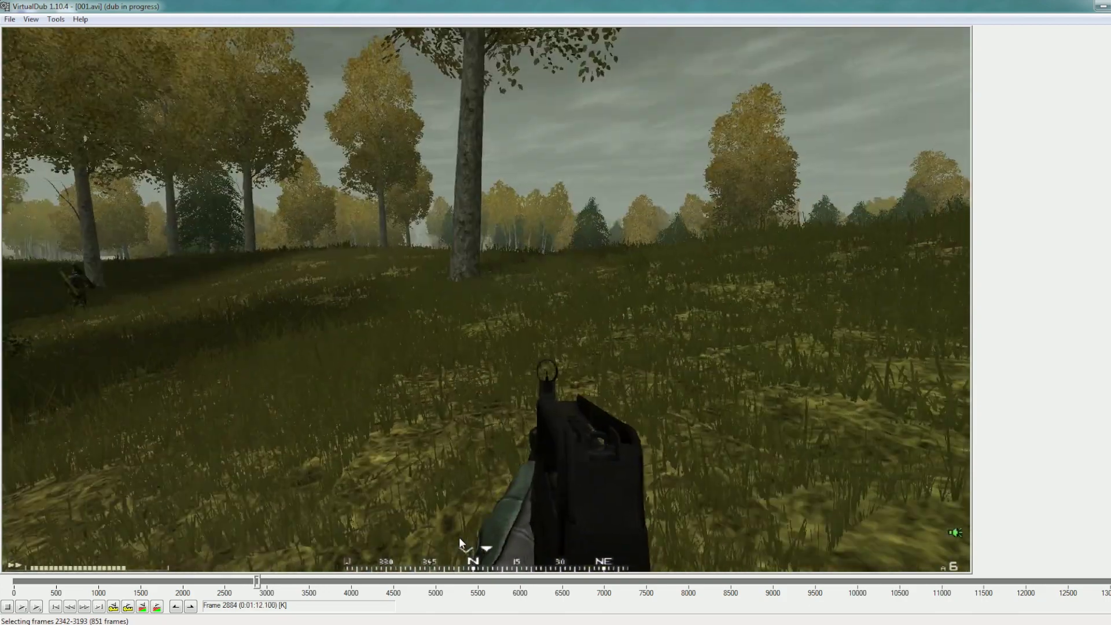
Stop at frame 2912, mark it as the selection start, and seek to frame 3991.
{"action": "key", "text": "Escape"}
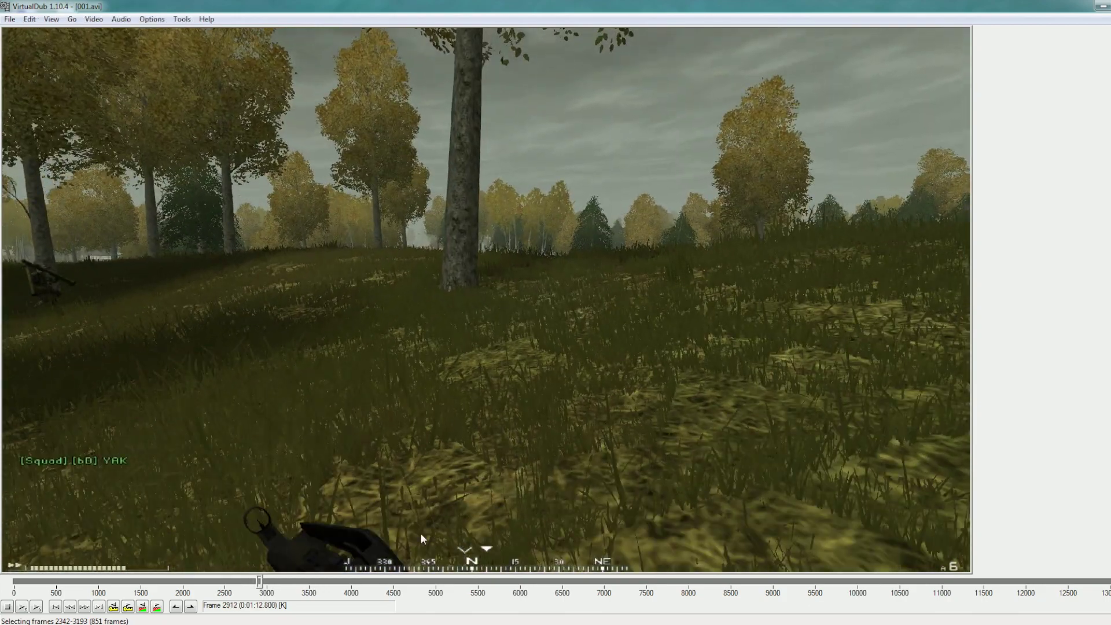
{"action": "left_click", "coordinate": [176, 607]}
{"action": "key", "text": "space"}
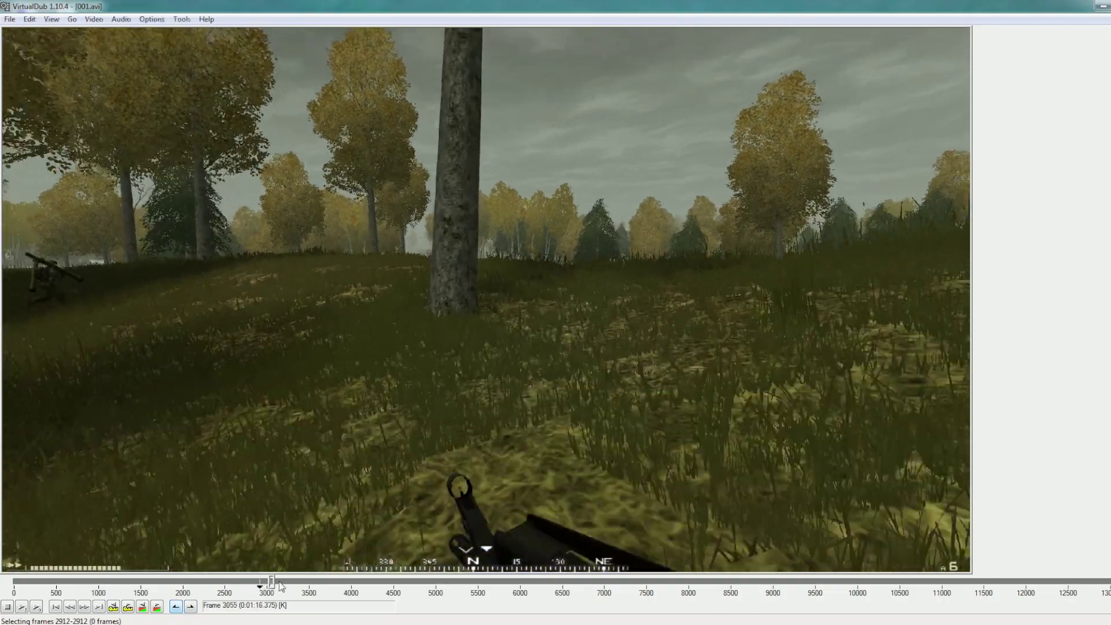
{"action": "left_click_drag", "start_coordinate": [259, 581], "coordinate": [346, 590]}
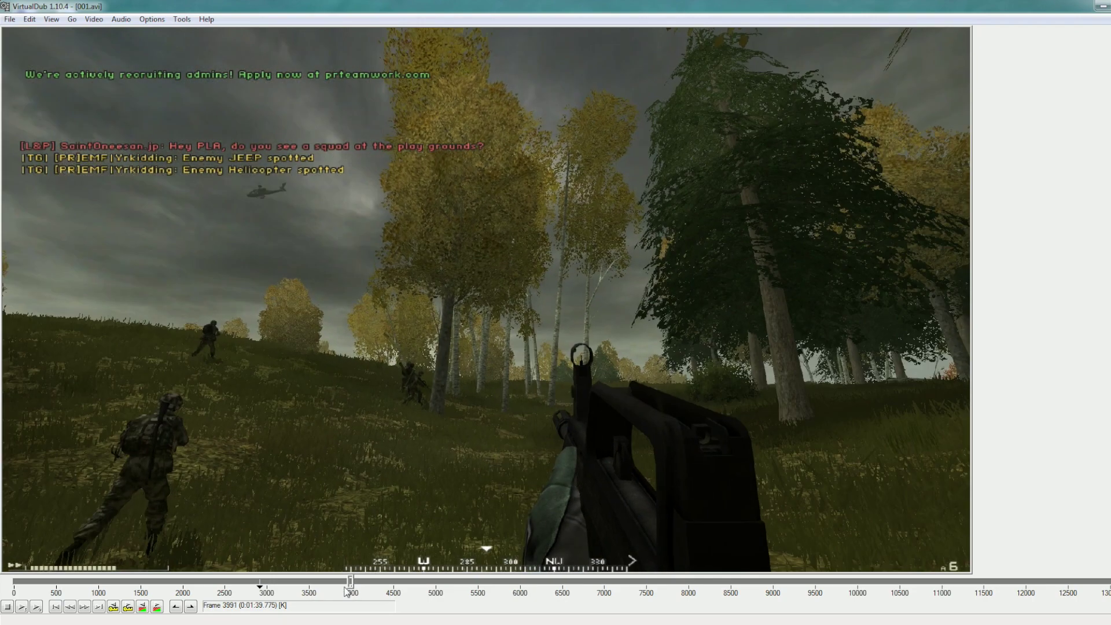
End the selection at frame 3991, remove the 1079 marked frames, and settle on frame 3348.
{"action": "left_click", "coordinate": [191, 607]}
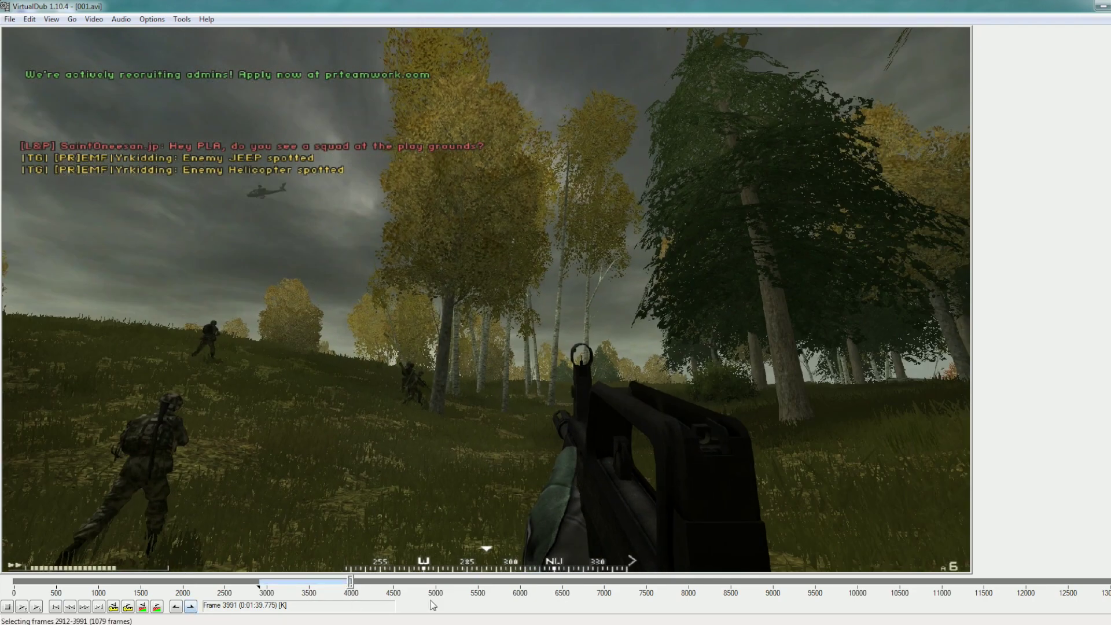
{"action": "key", "text": "space"}
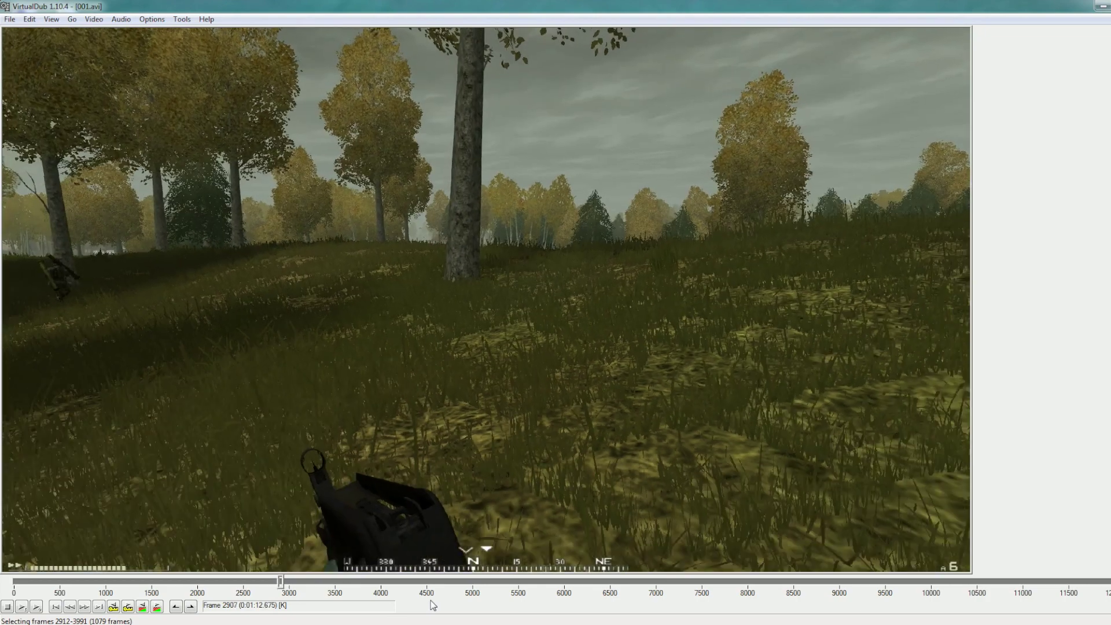
{"action": "key", "text": "Left"}
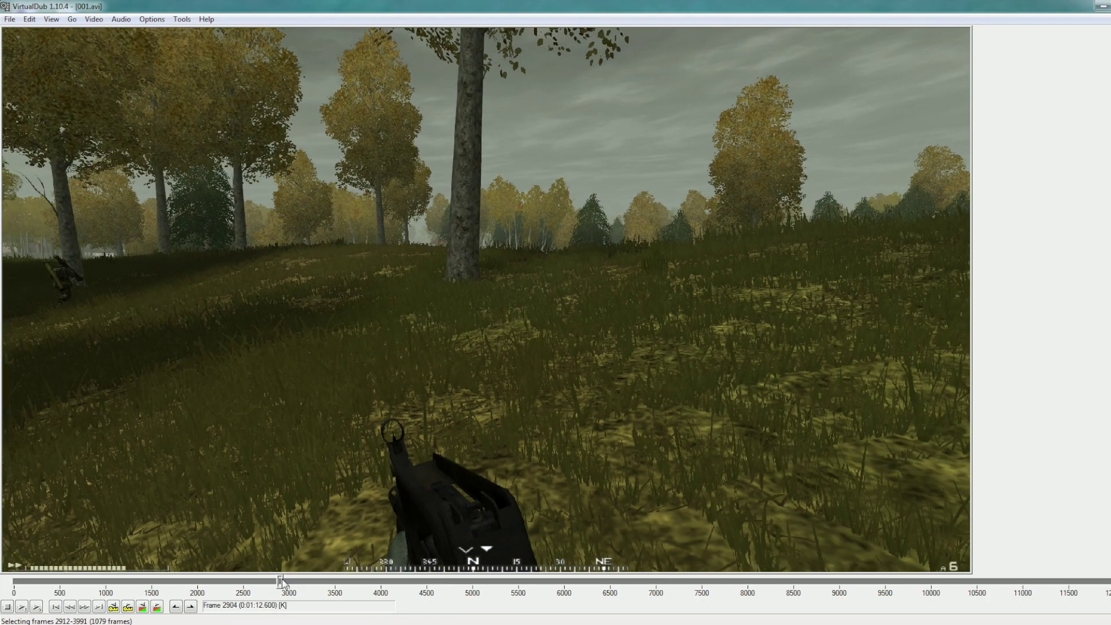
{"action": "key", "text": "ctrl+Left"}
{"action": "key", "text": "space"}
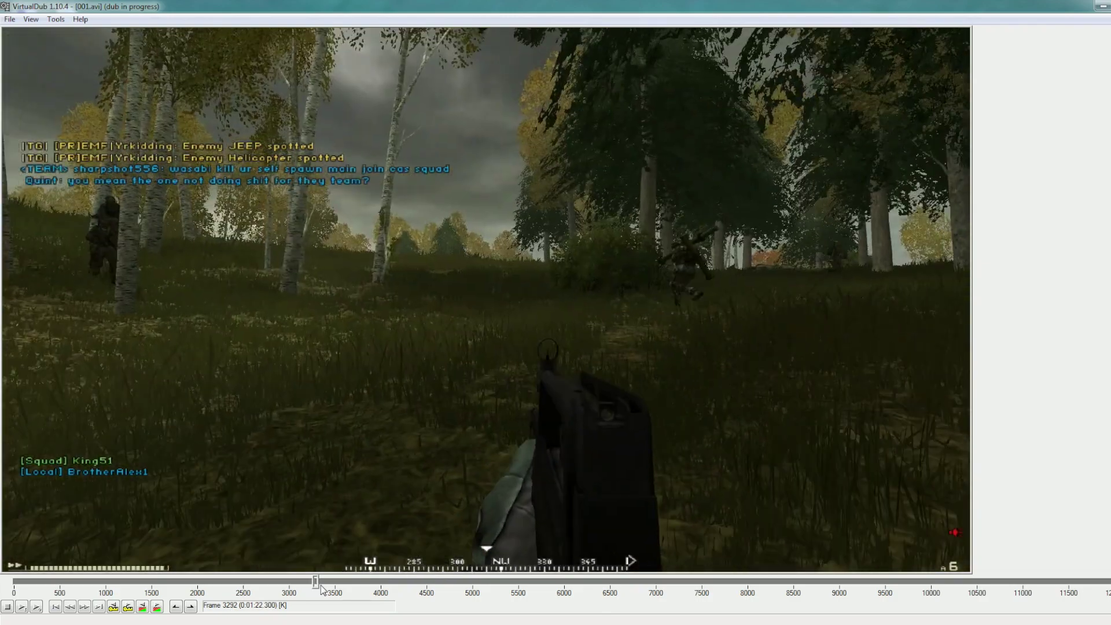
{"action": "key", "text": "Escape"}
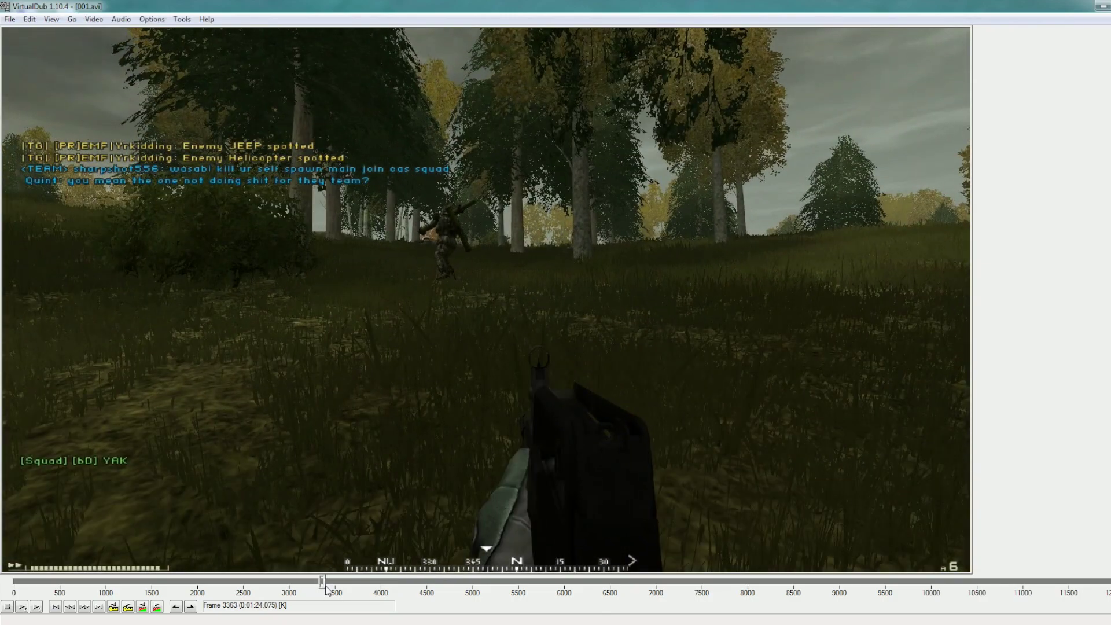
{"action": "key", "text": "Left"}
{"action": "key", "text": "Left"}
{"action": "key", "text": "Left"}
{"action": "key", "text": "Left"}
{"action": "key", "text": "Left"}
{"action": "key", "text": "Left"}
{"action": "key", "text": "Left"}
{"action": "key", "text": "Left"}
{"action": "key", "text": "Left"}
{"action": "key", "text": "Left"}
{"action": "key", "text": "Left"}
{"action": "key", "text": "Left"}
{"action": "key", "text": "Left"}
{"action": "key", "text": "Left"}
{"action": "key", "text": "Left"}
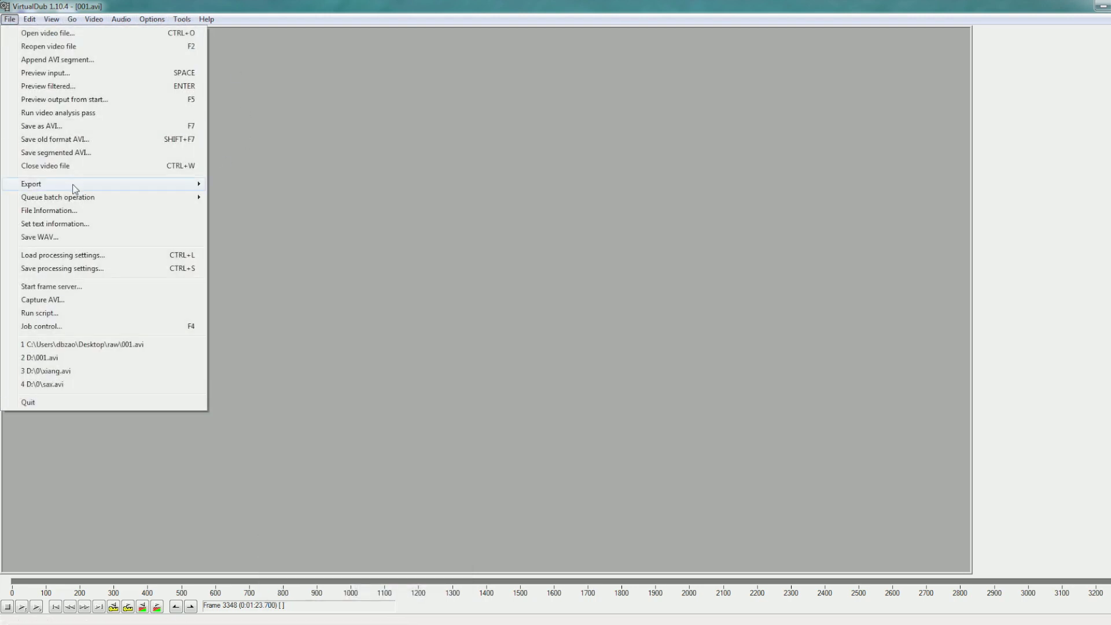
Export to the Desktop as test.mp4 with the mp4 x264 external encoder set, overwriting the old file.
{"action": "mouse_move", "coordinate": [81, 187]}
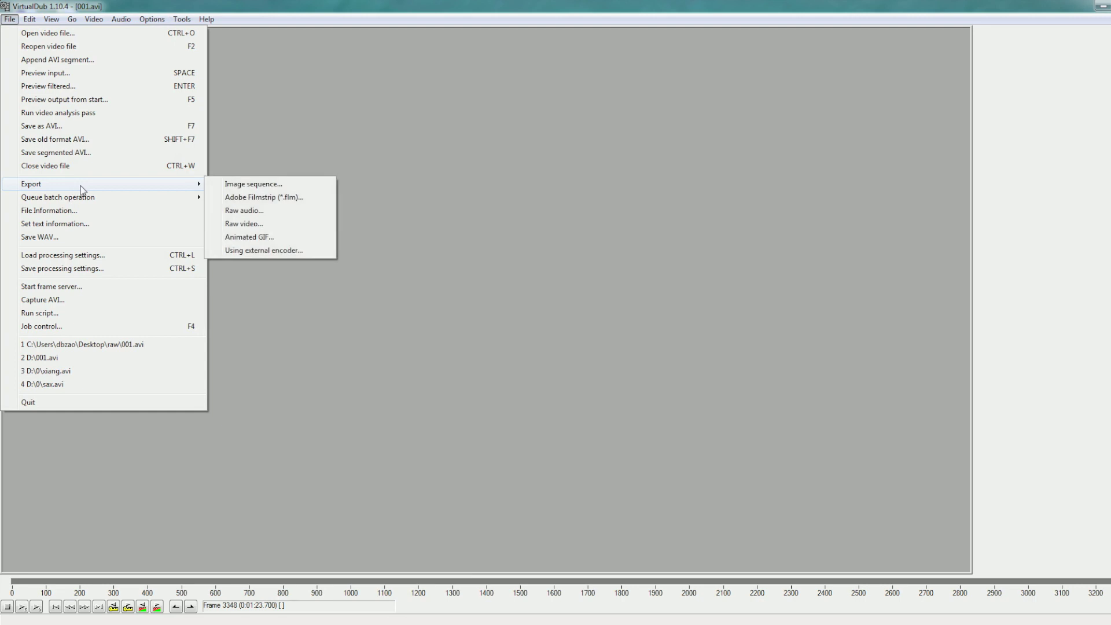
{"action": "left_click", "coordinate": [264, 251]}
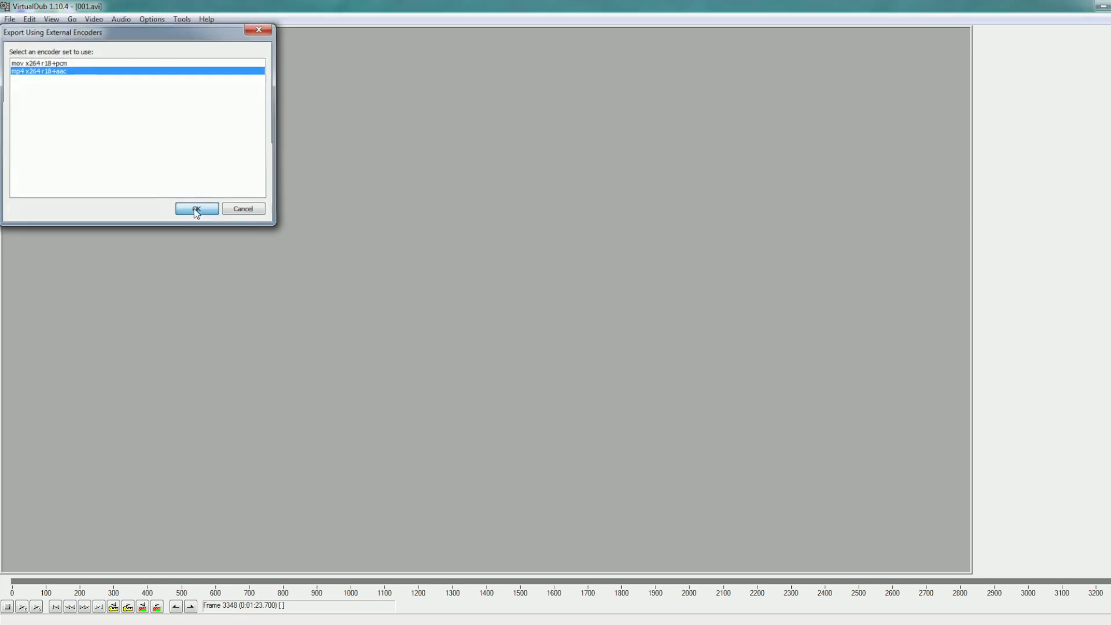
{"action": "left_click", "coordinate": [195, 209]}
{"action": "left_click", "coordinate": [110, 309]}
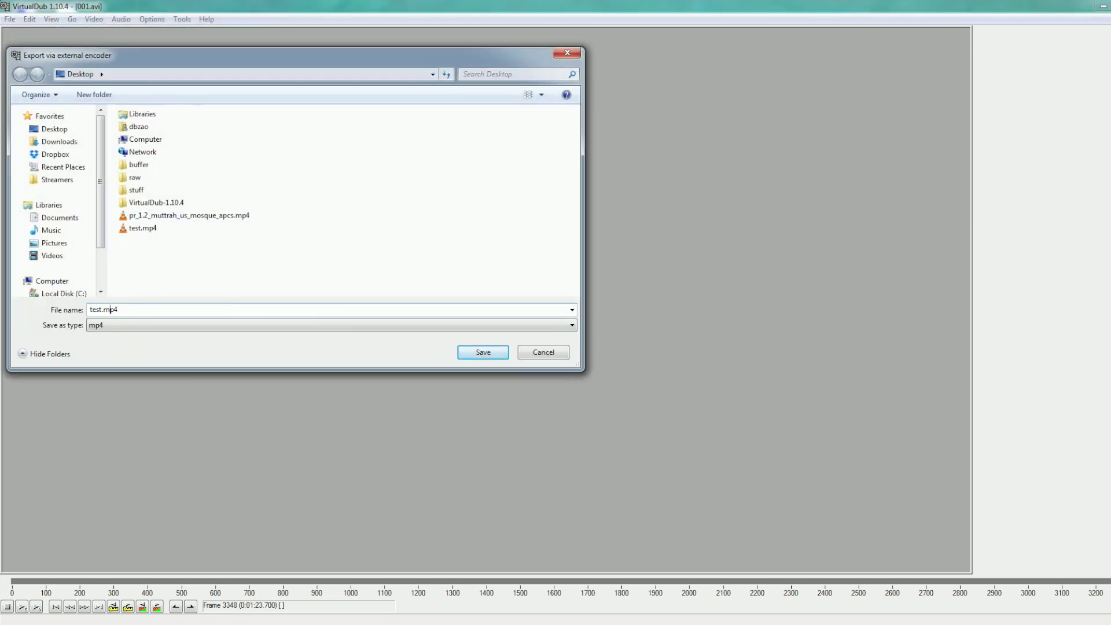
{"action": "left_click", "coordinate": [483, 352]}
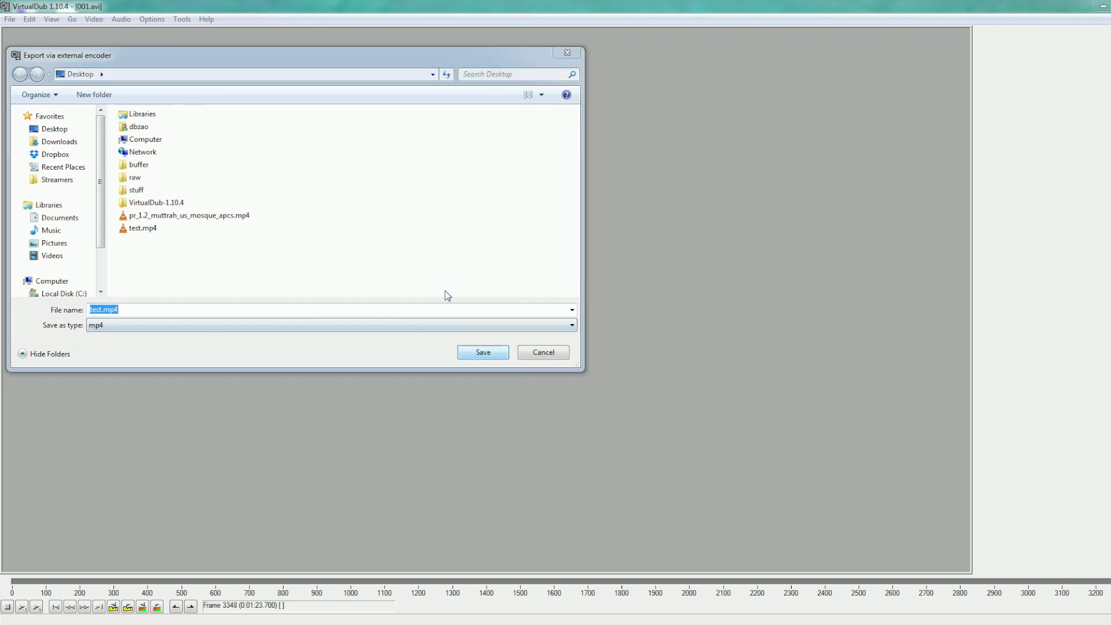
{"action": "left_click", "coordinate": [556, 323]}
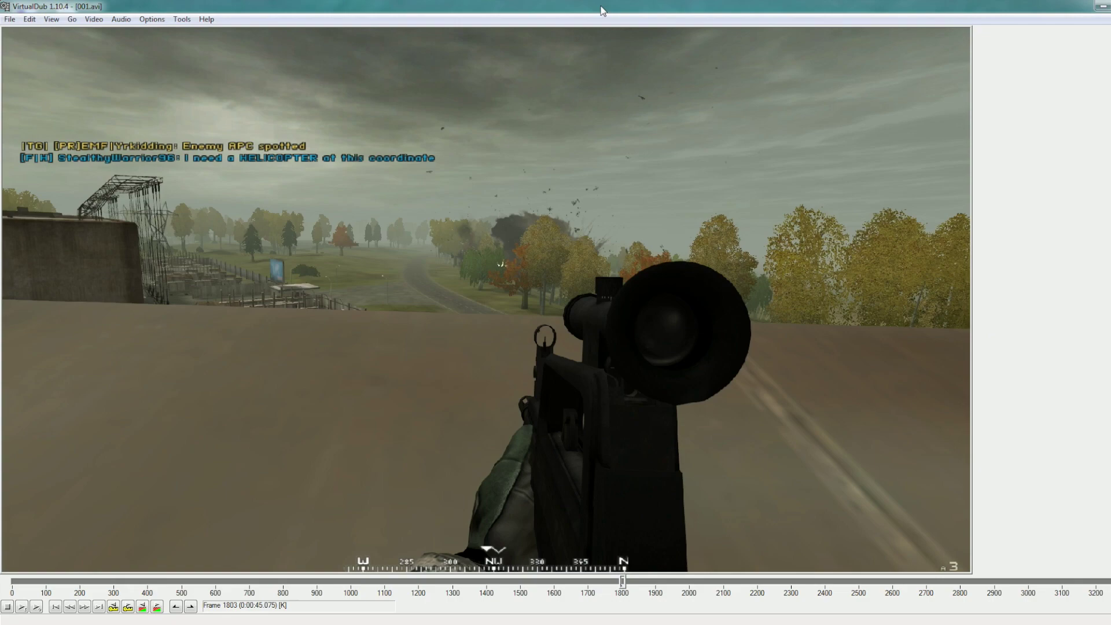
Move to frame 517, open the external encoder export, then back out of it.
{"action": "left_click_drag", "start_coordinate": [160, 580], "coordinate": [200, 582]}
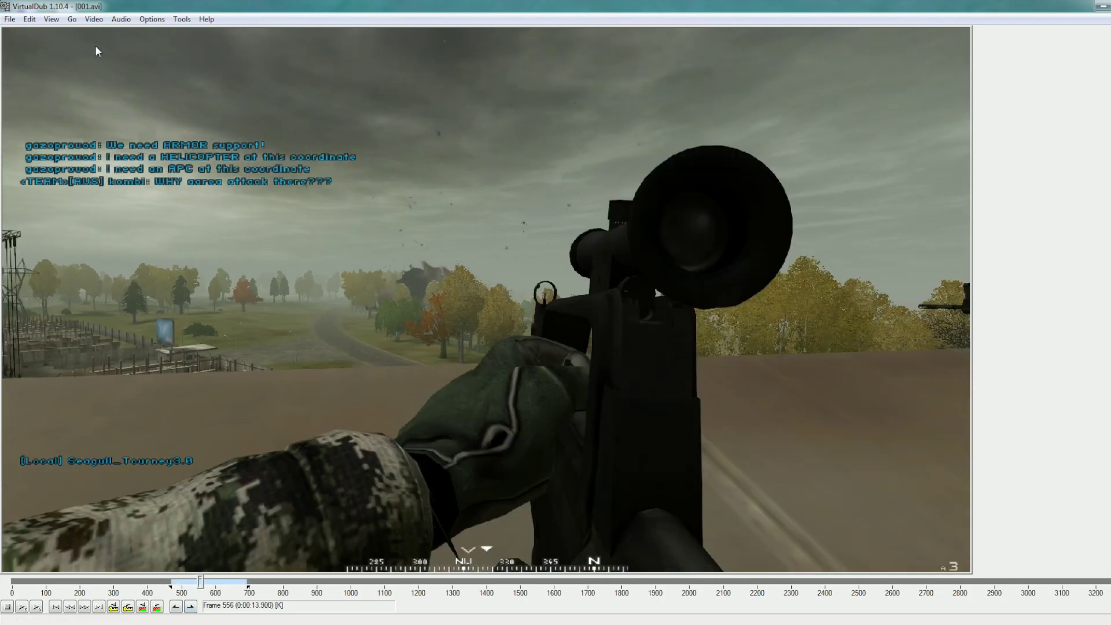
{"action": "left_click", "coordinate": [9, 19]}
{"action": "mouse_move", "coordinate": [197, 184]}
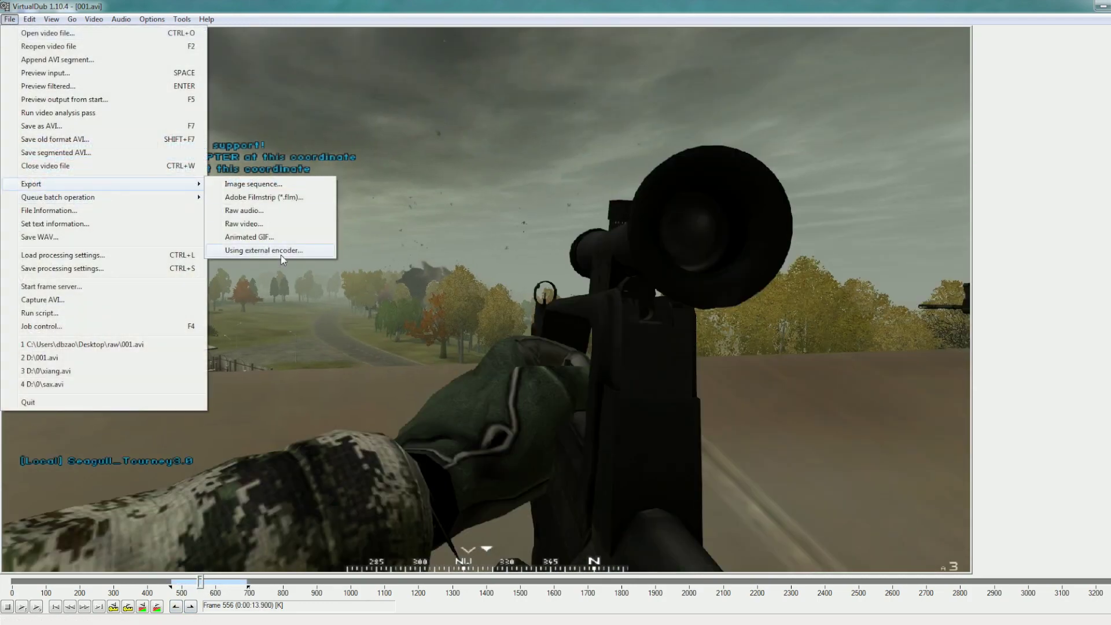
{"action": "left_click", "coordinate": [282, 252]}
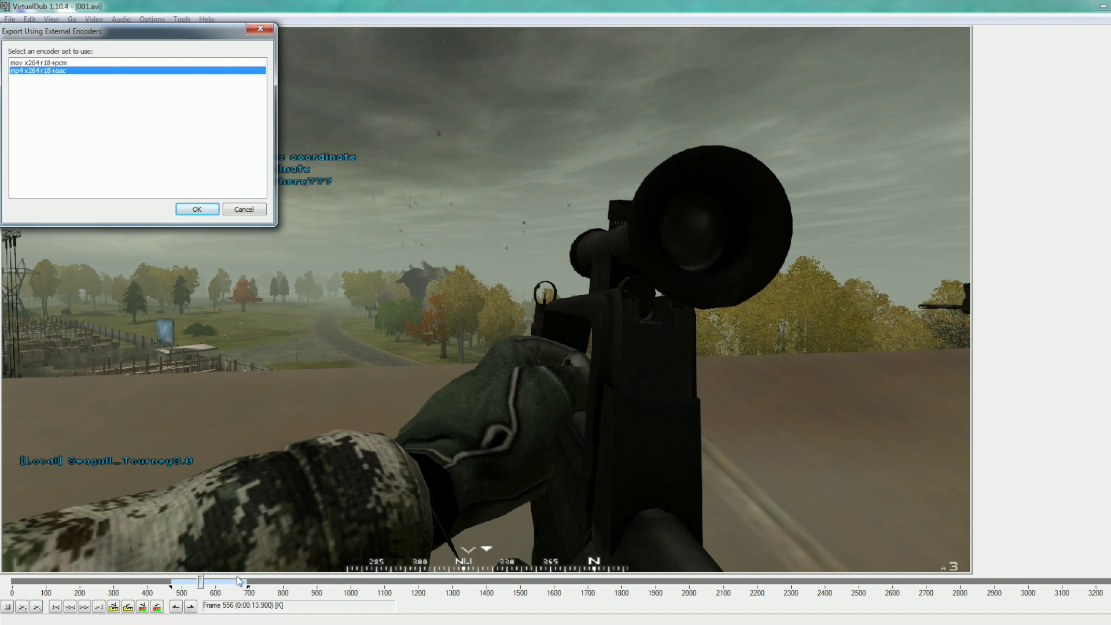
{"action": "left_click", "coordinate": [244, 210]}
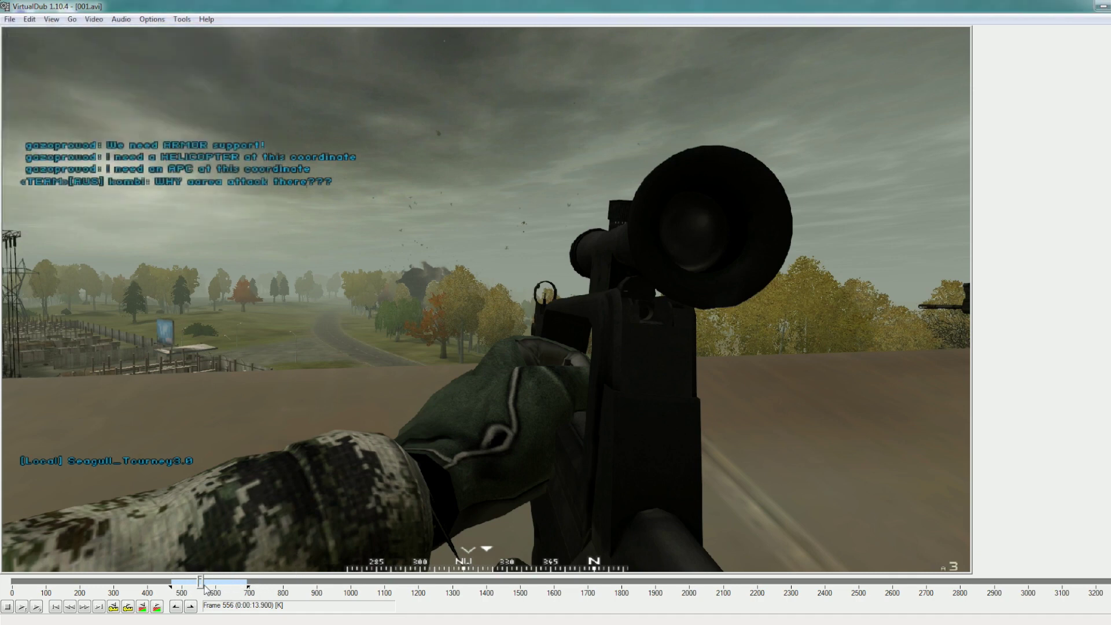
Move to frame 636 and clear the marked frame range from the Edit menu.
{"action": "left_click_drag", "start_coordinate": [202, 585], "coordinate": [229, 587]}
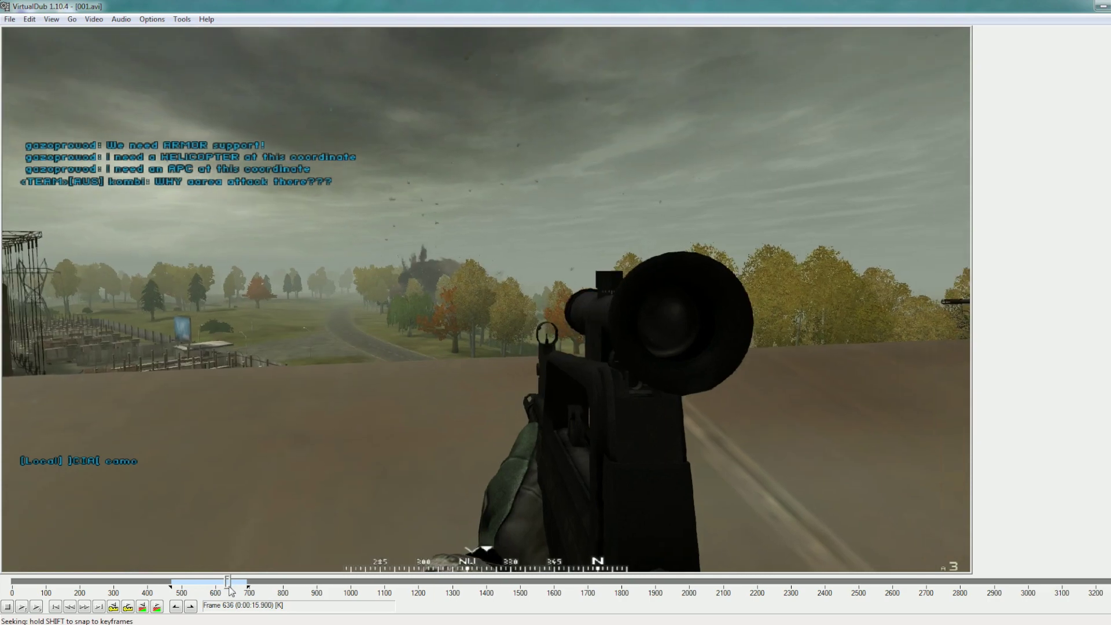
{"action": "left_click", "coordinate": [29, 19]}
{"action": "left_click", "coordinate": [51, 19]}
{"action": "left_click", "coordinate": [30, 19]}
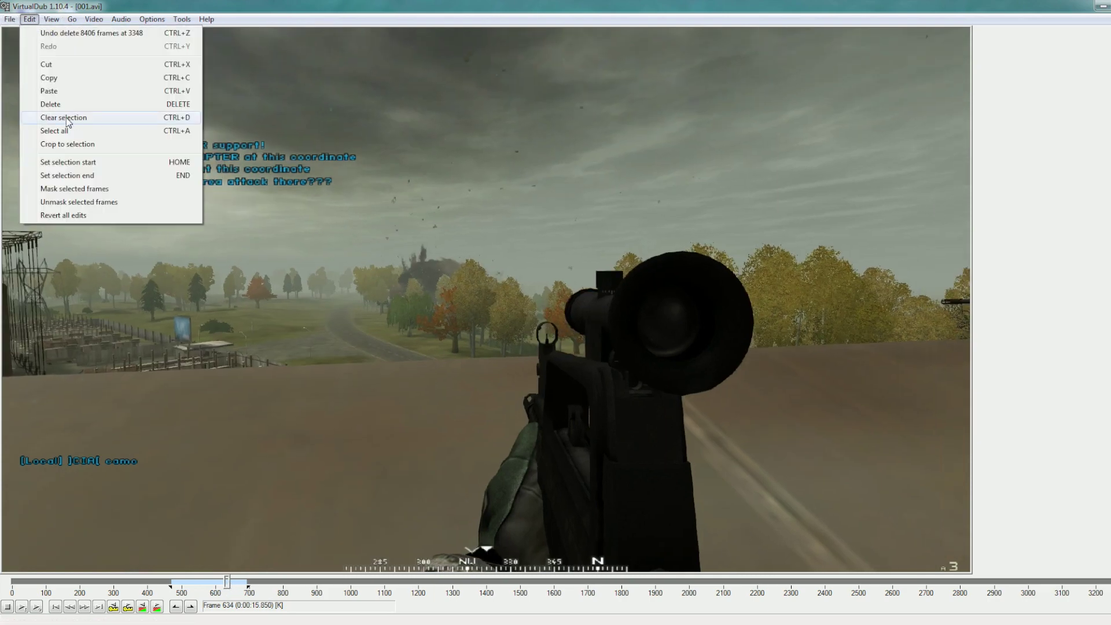
{"action": "left_click", "coordinate": [65, 118]}
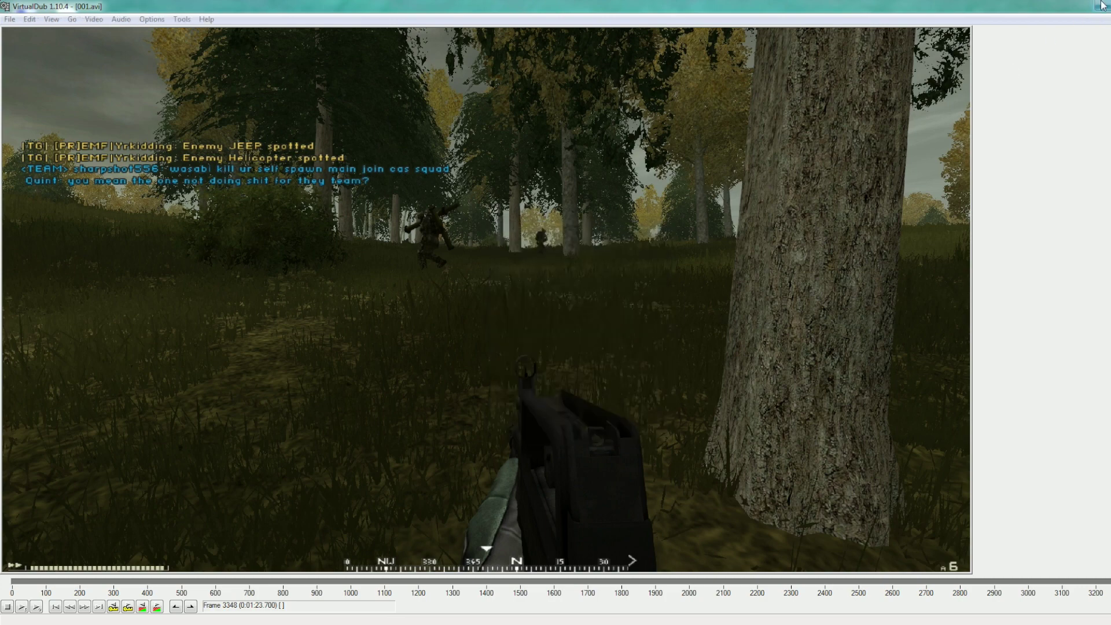
Play test.mp4 in VLC, seeking to 00:45, 00:59, 01:04 and 01:17, then close it.
{"action": "left_click", "coordinate": [1102, 5]}
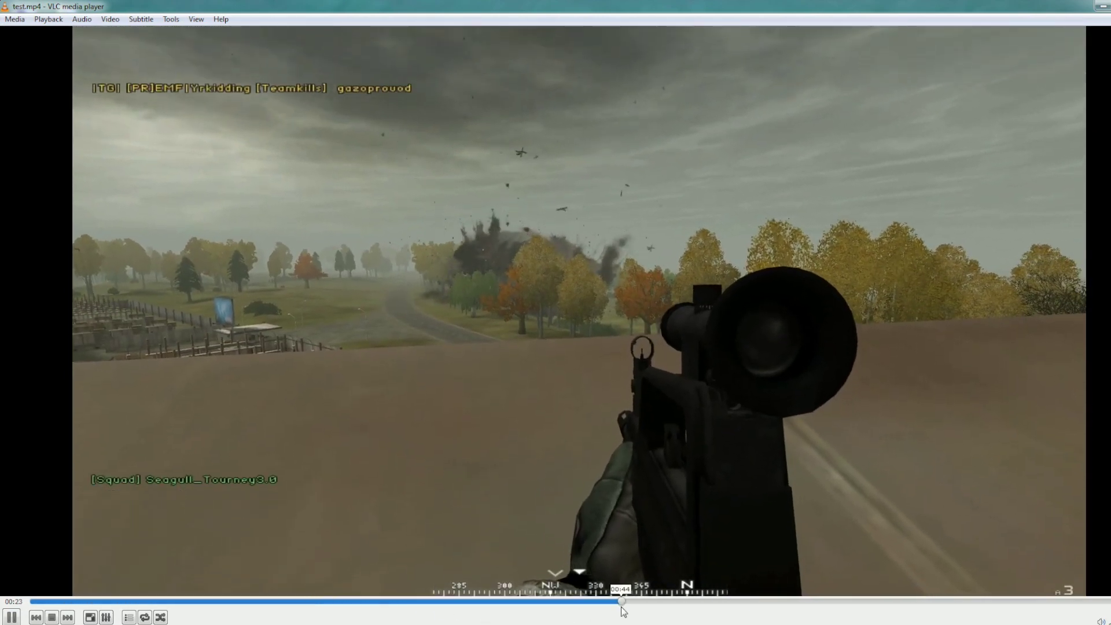
{"action": "left_click", "coordinate": [624, 601]}
{"action": "left_click", "coordinate": [804, 601]}
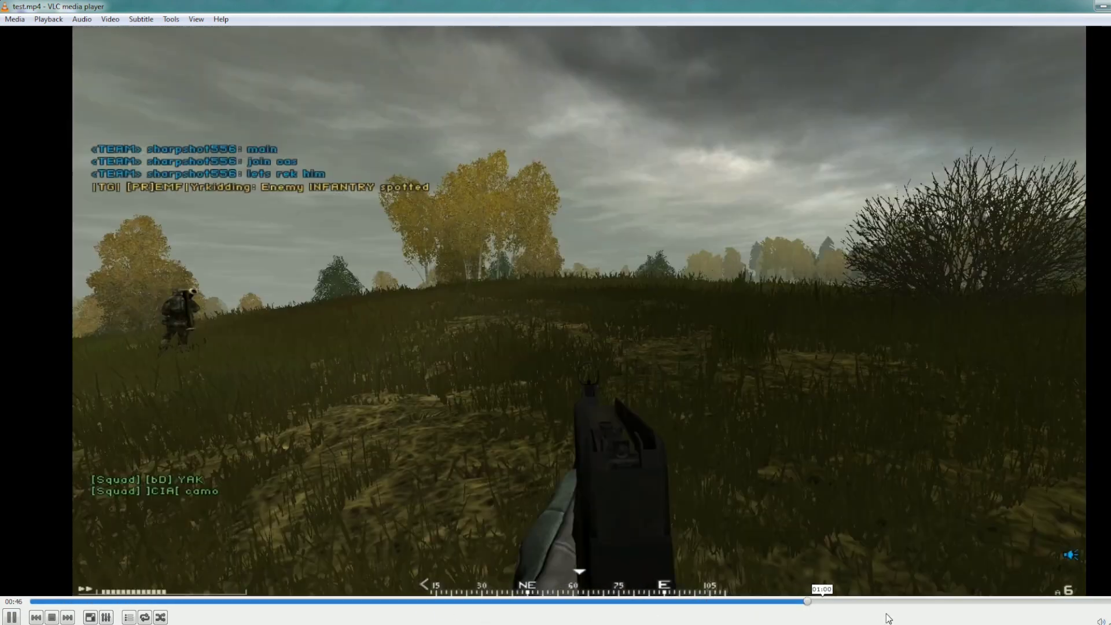
{"action": "left_click", "coordinate": [861, 603]}
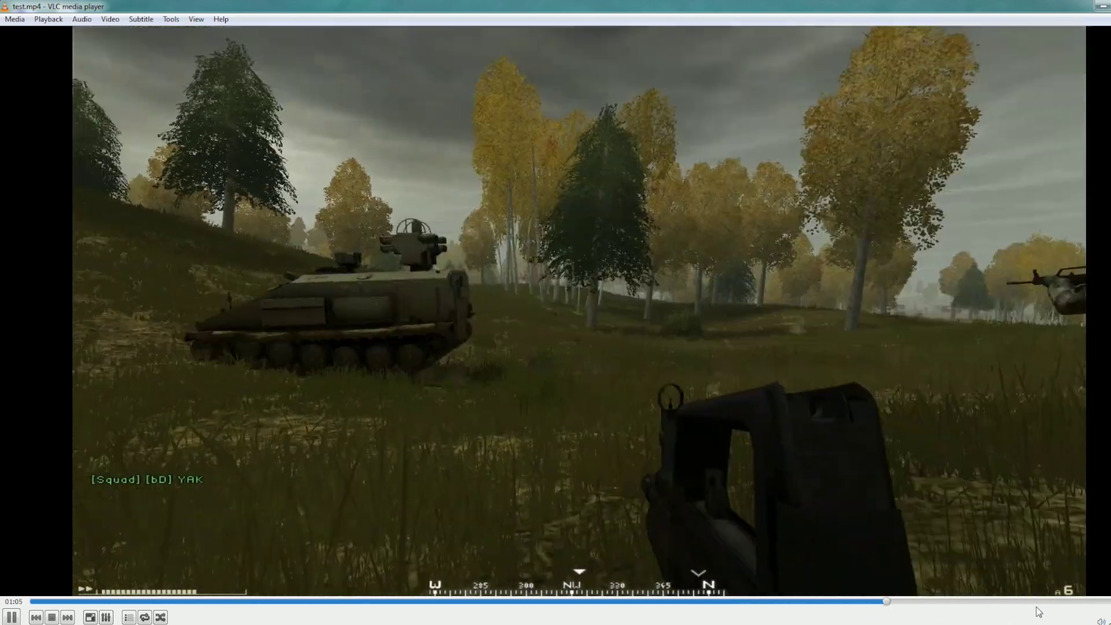
{"action": "left_click", "coordinate": [1027, 604]}
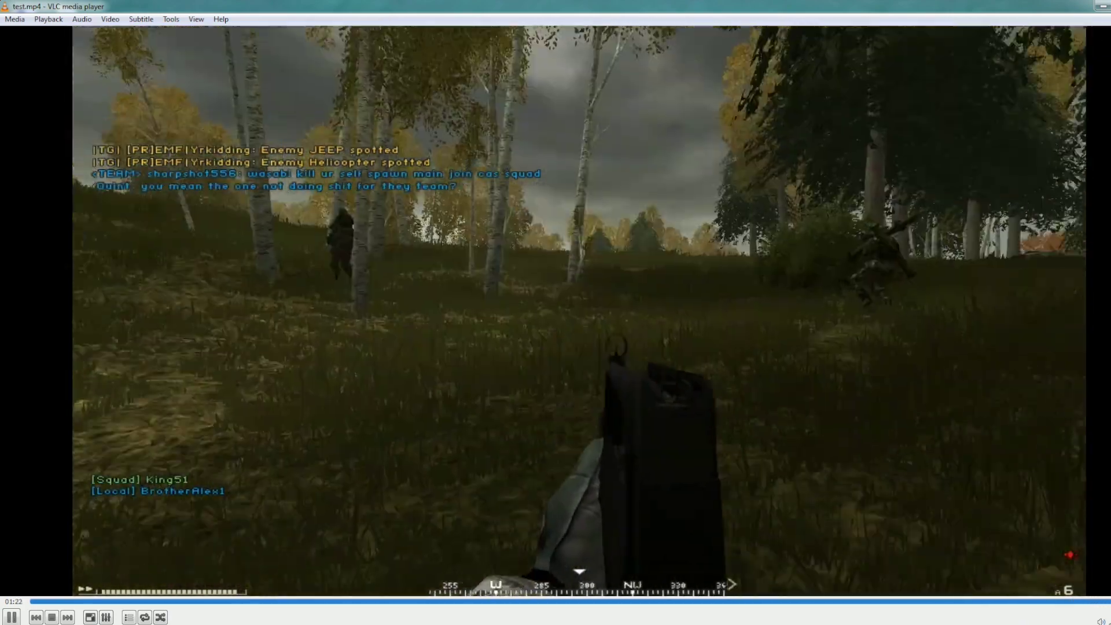
{"action": "key", "text": "alt+F4"}
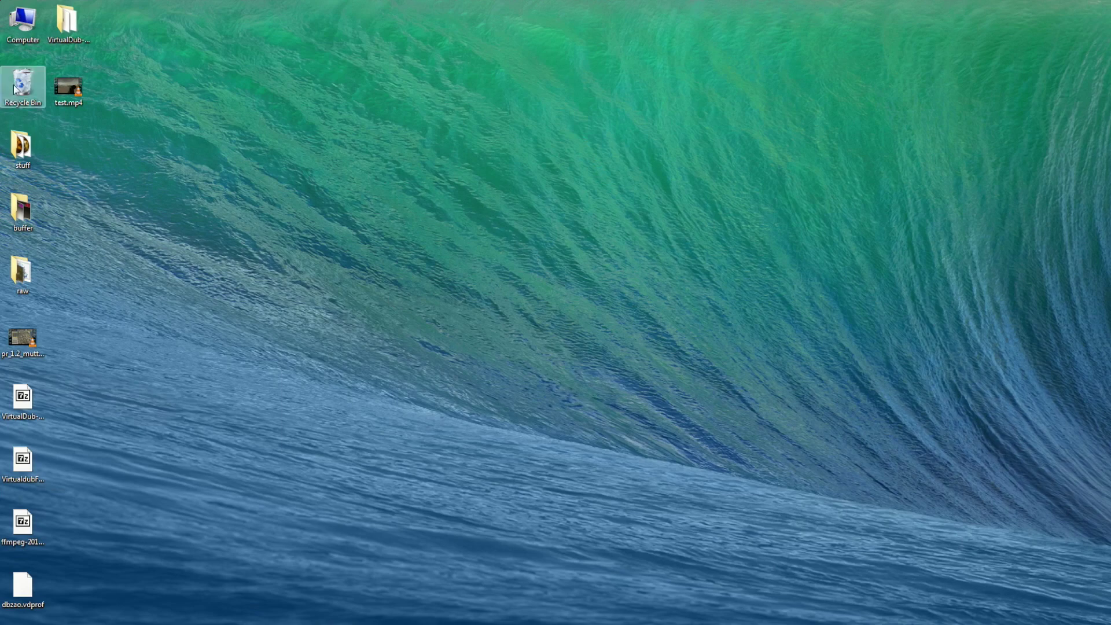
Check test.mp4's properties on the Desktop to confirm its 187 MB size, then close them.
{"action": "left_click", "coordinate": [68, 93]}
{"action": "right_click", "coordinate": [65, 86]}
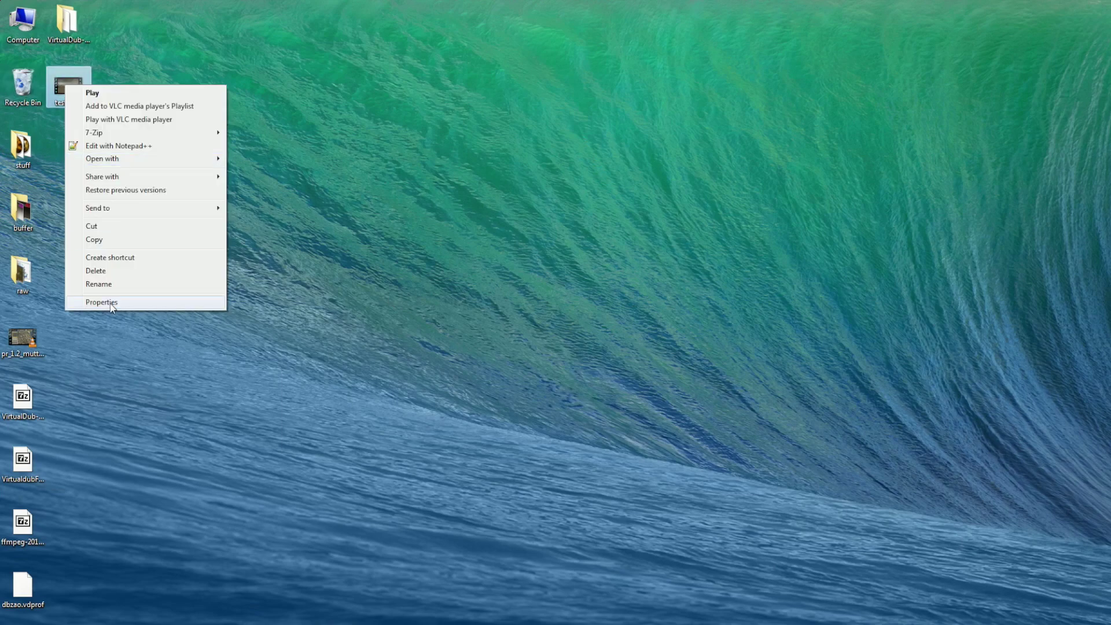
{"action": "left_click", "coordinate": [102, 302]}
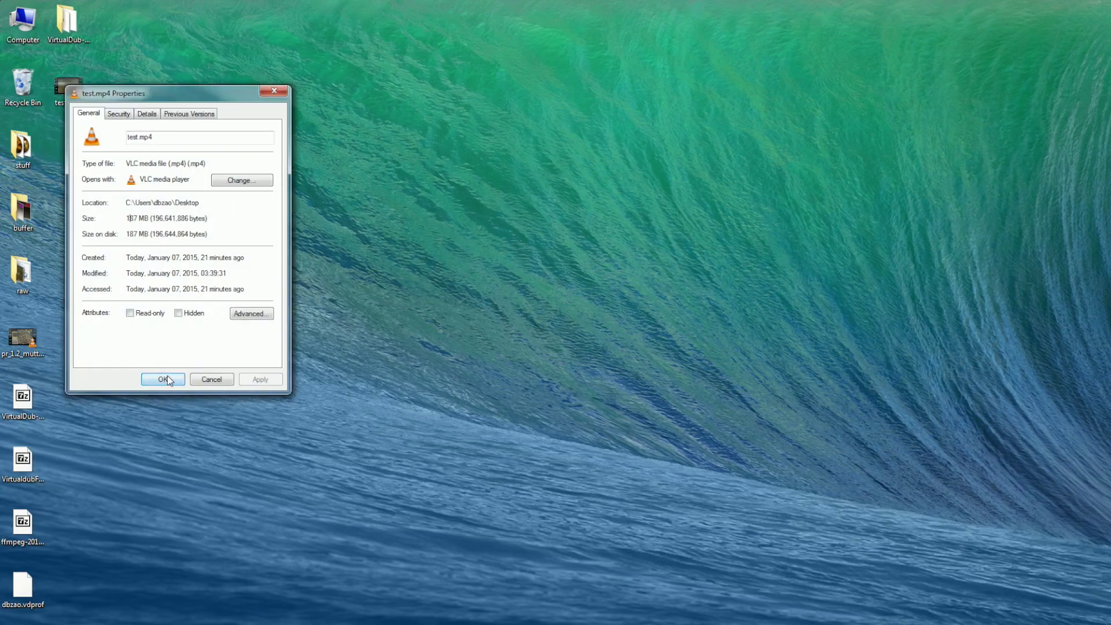
{"action": "left_click", "coordinate": [203, 380]}
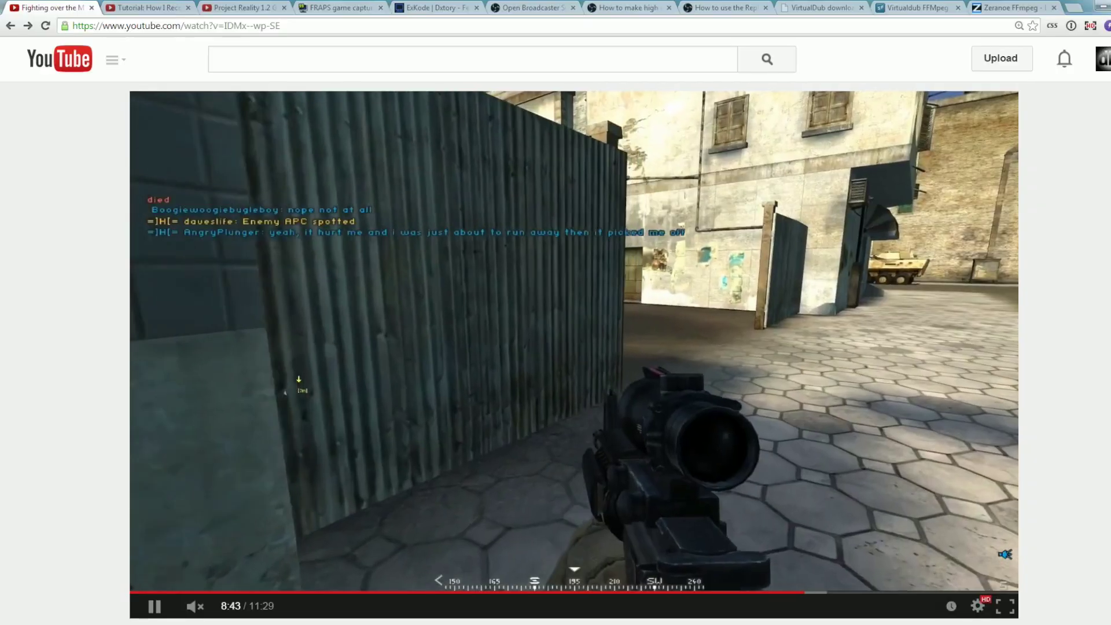